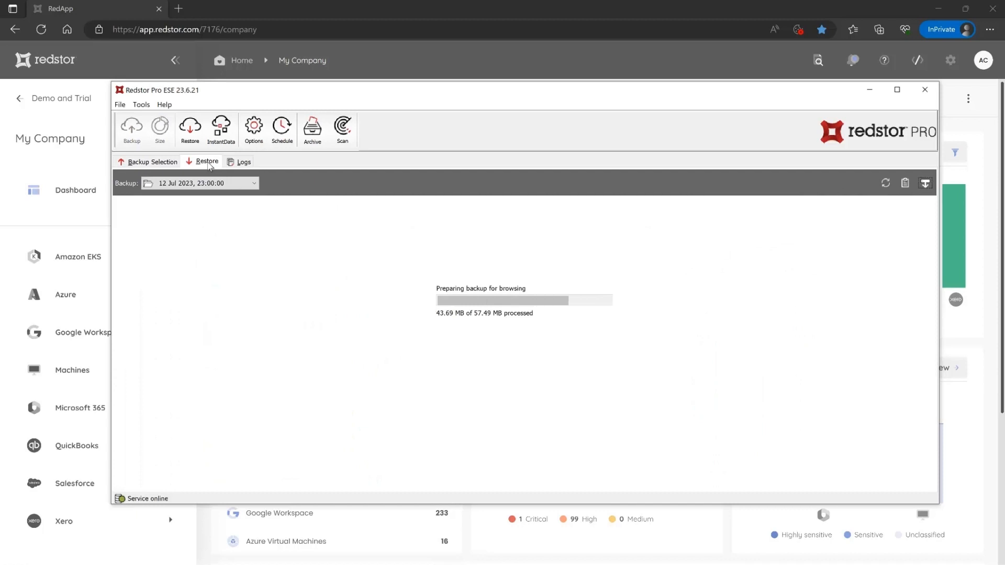
- Switch the Restore tab to the 25 Jun 2023, 23:00:02 backup and open C: > My Testfiles
click(165, 215)
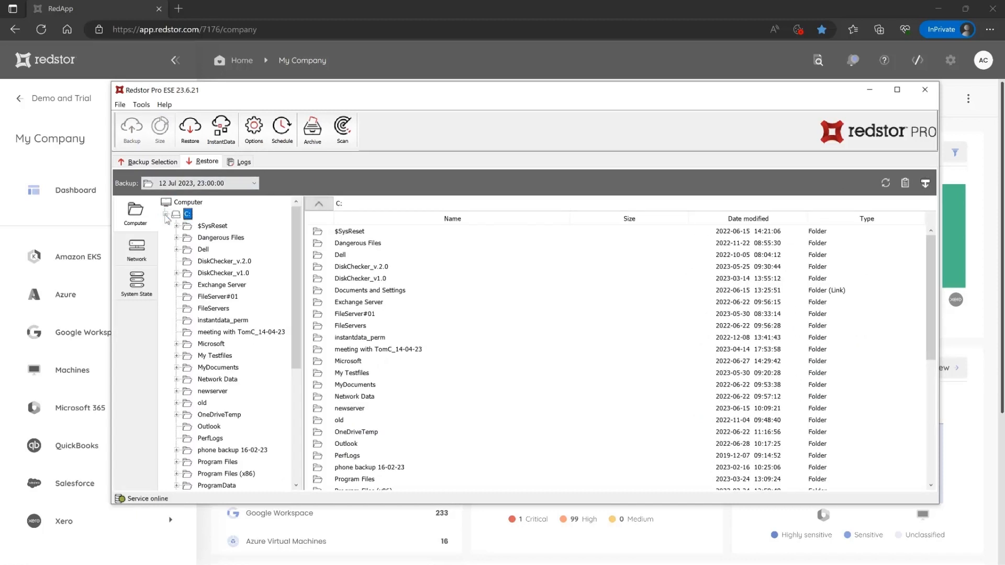
click(255, 184)
drag(254, 214, 254, 240)
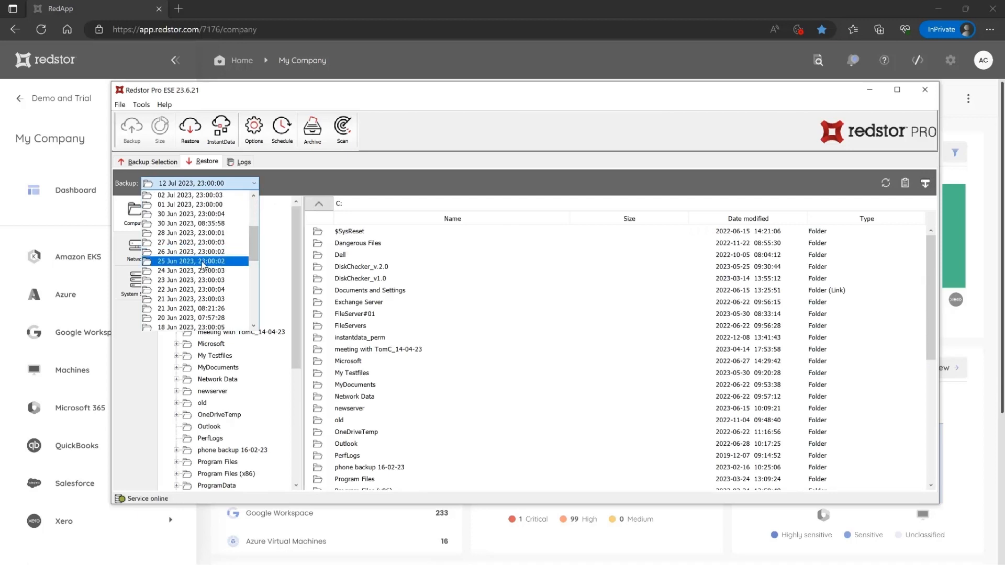
click(203, 261)
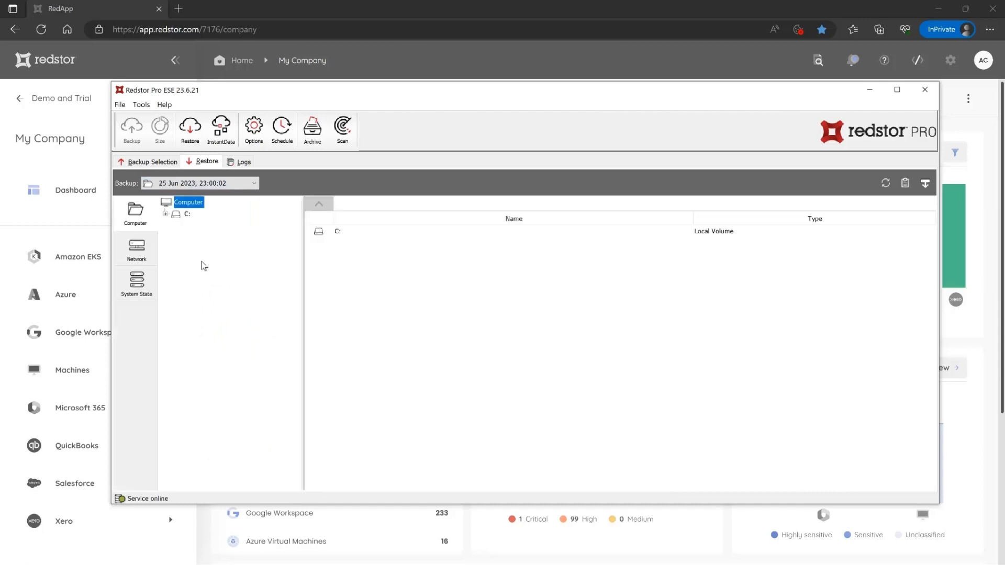
click(166, 214)
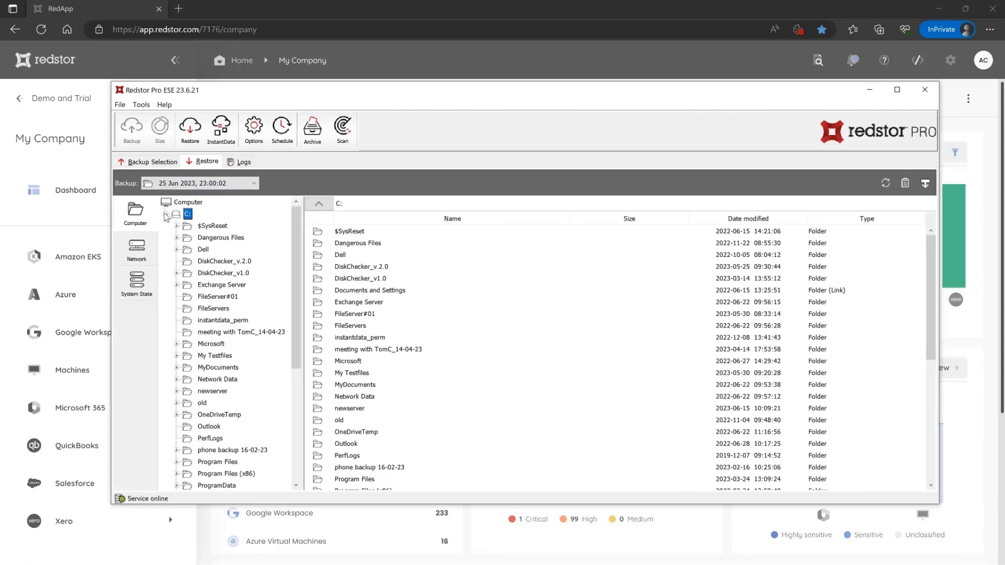
click(179, 356)
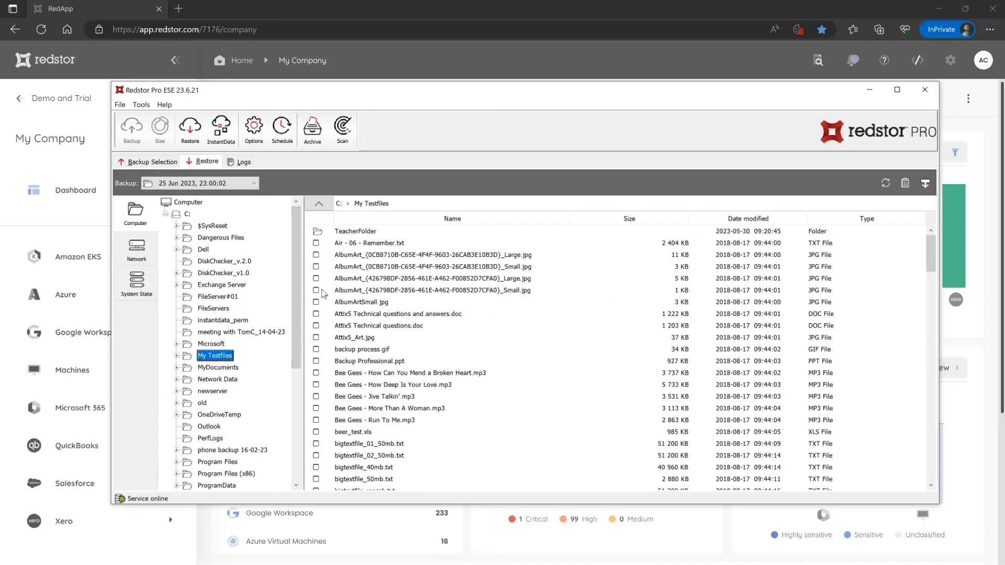
- Mark bigtextfile_01_50mb.txt, bigtextfile_02_50mb.txt and bigtextfile_40mb.txt for restoring
click(316, 444)
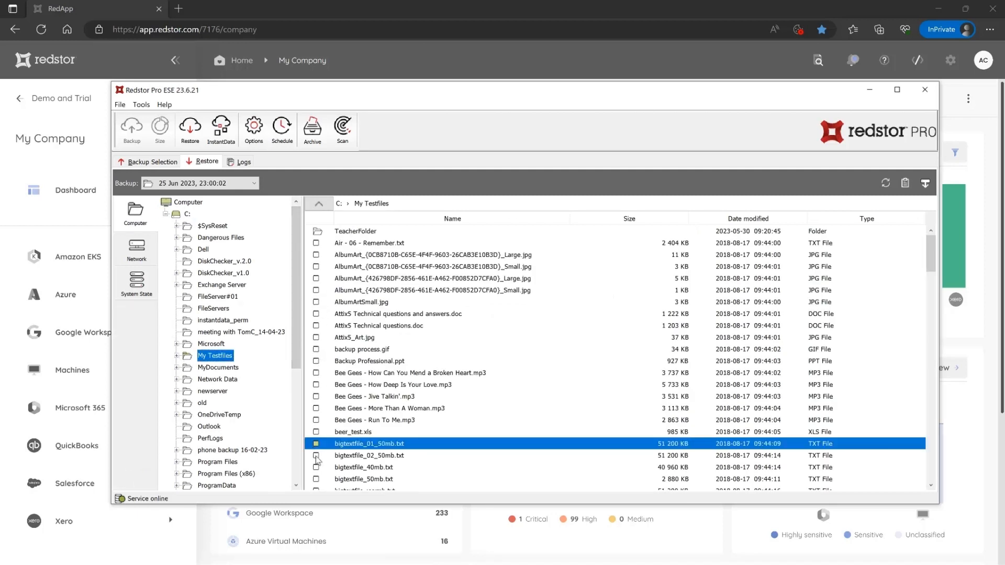
click(316, 456)
click(317, 467)
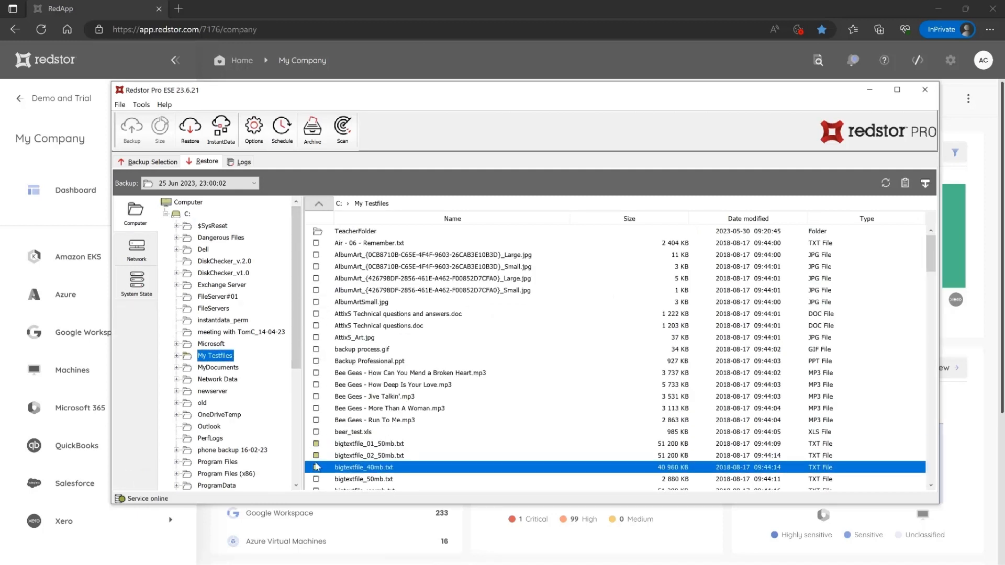
- Restore the marked files to the custom location c:\restore\ and dismiss the completion summary
click(190, 136)
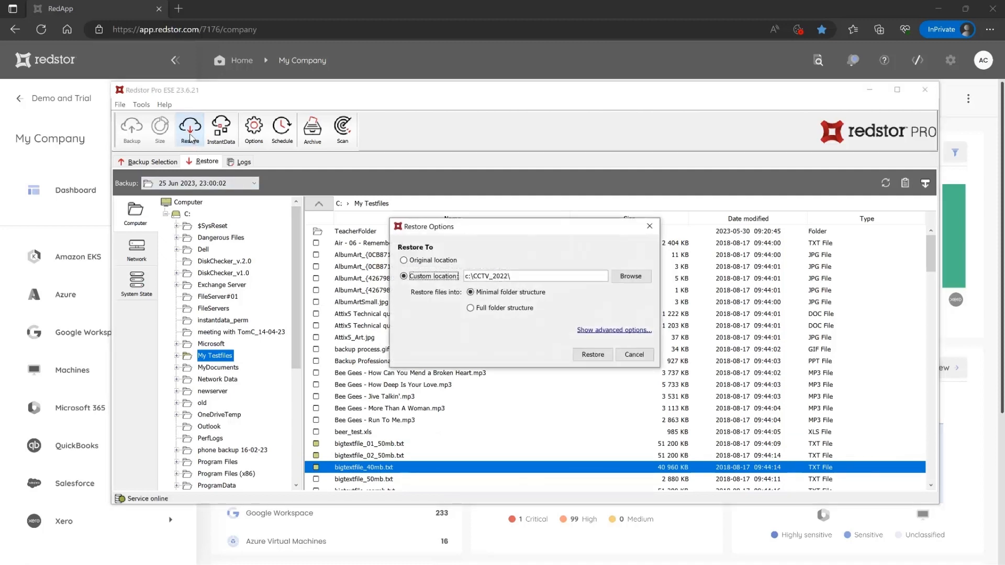
click(422, 262)
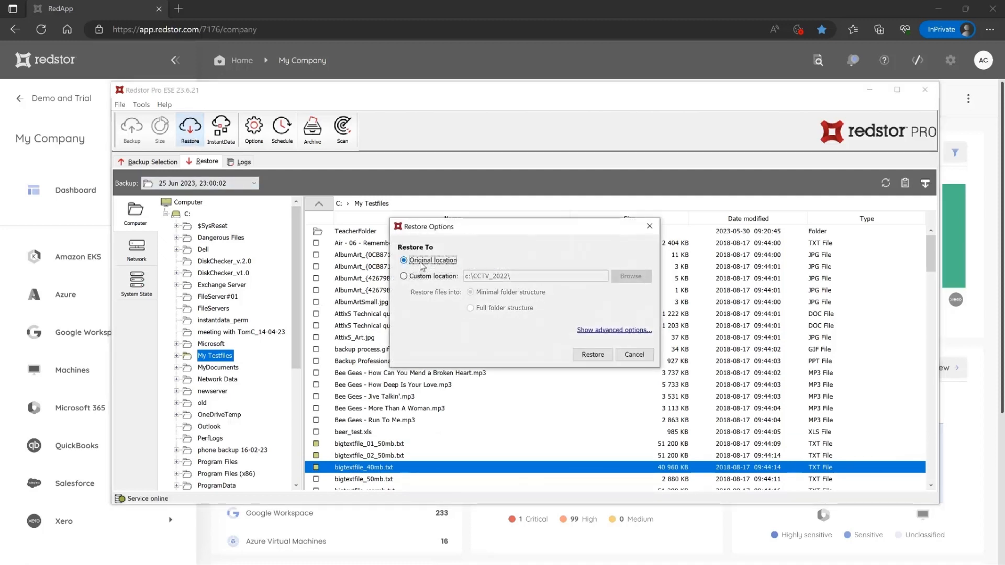
click(423, 276)
click(514, 277)
key(BackSpace)
key(BackSpace)
key(BackSpace)
key(BackSpace)
key(BackSpace)
key(BackSpace)
key(BackSpace)
key(BackSpace)
key(BackSpace)
key(BackSpace)
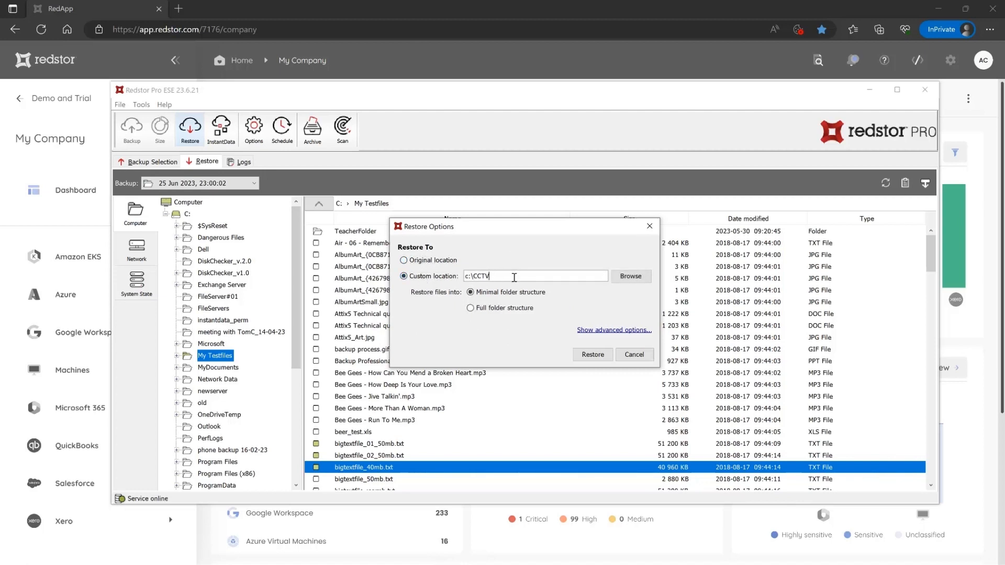
text(restore\)
click(603, 357)
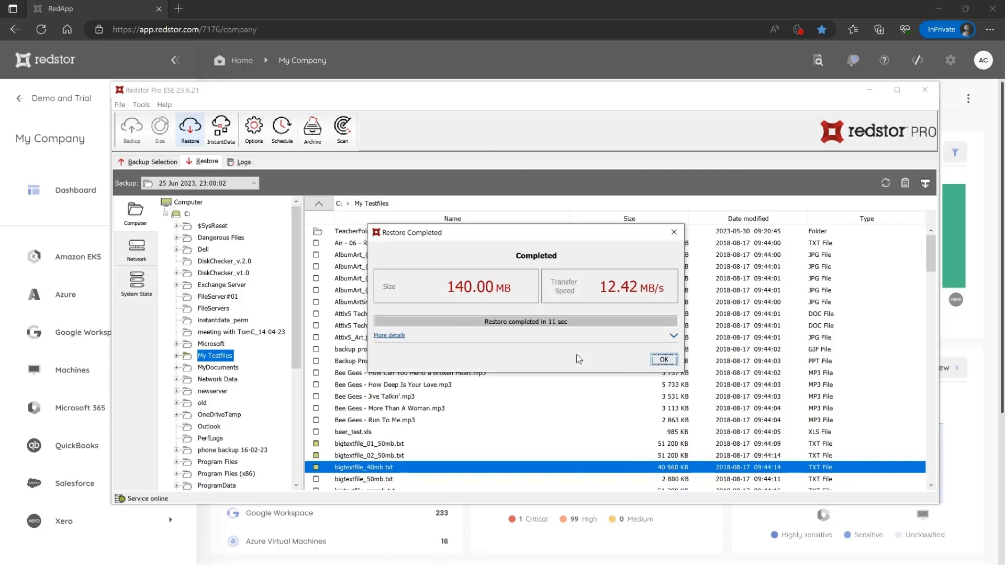
click(664, 360)
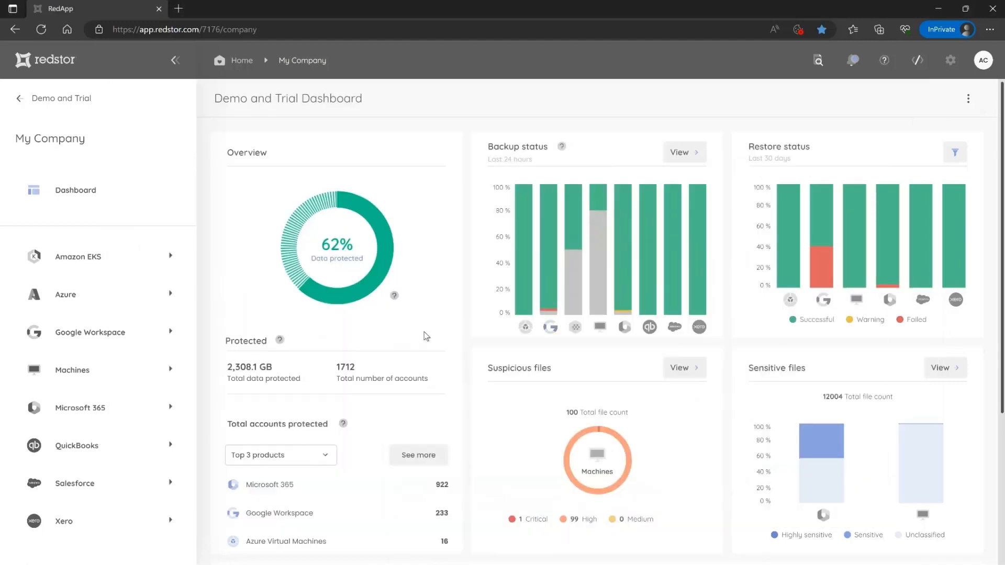
- Go from Demo and Trial through Customers, Big Screen Broadcasting and Machines to the Servers group's table
click(16, 98)
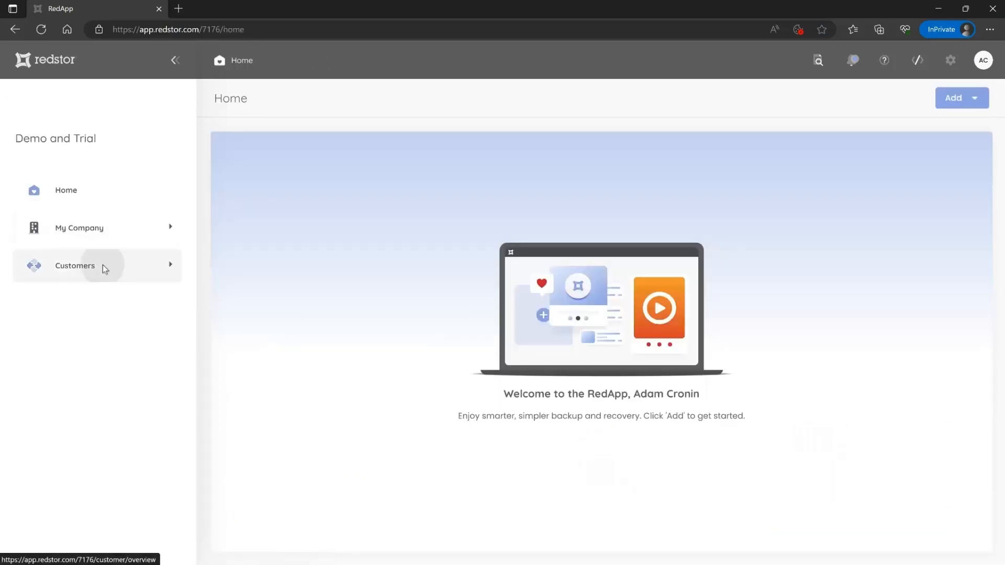
click(102, 266)
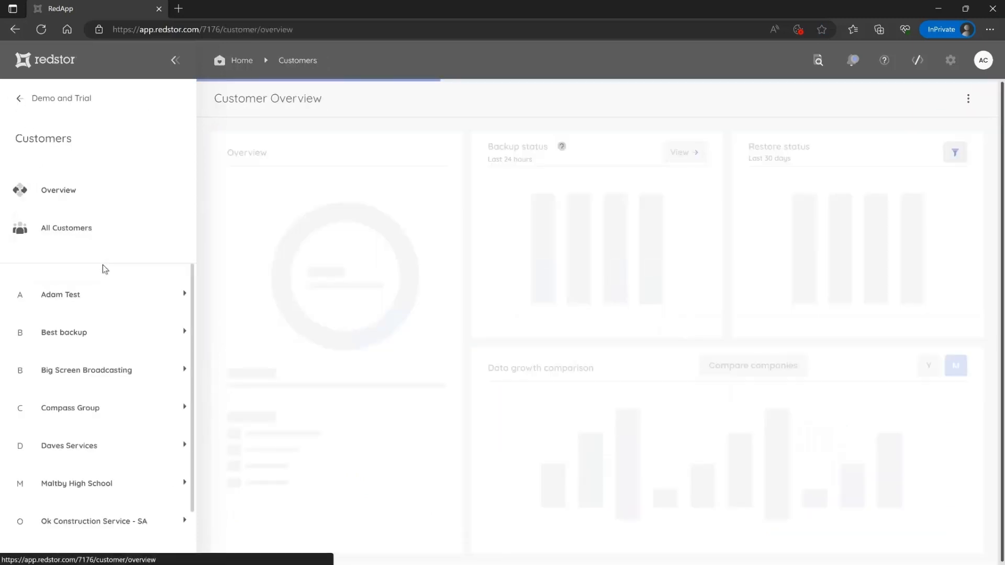
click(130, 373)
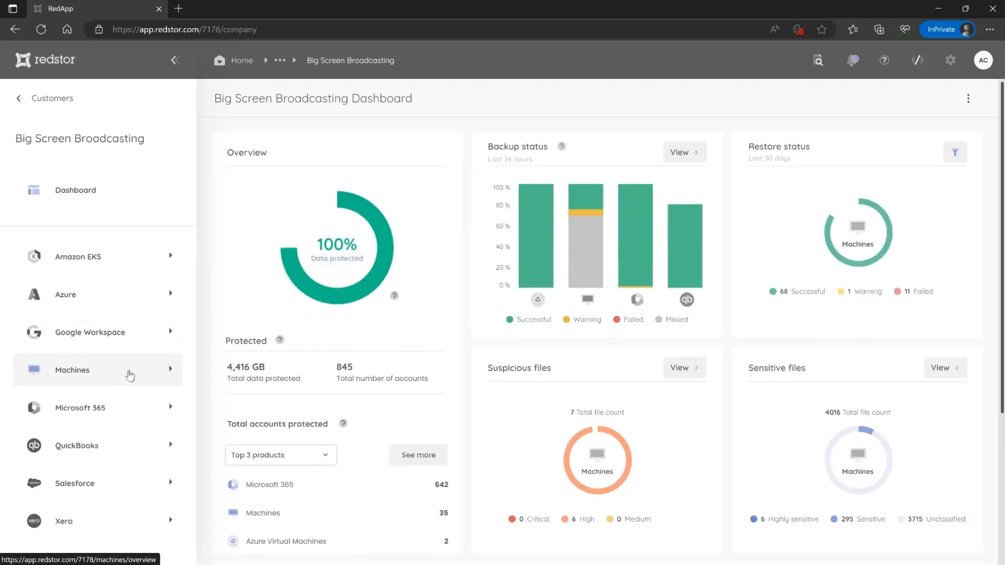
click(130, 375)
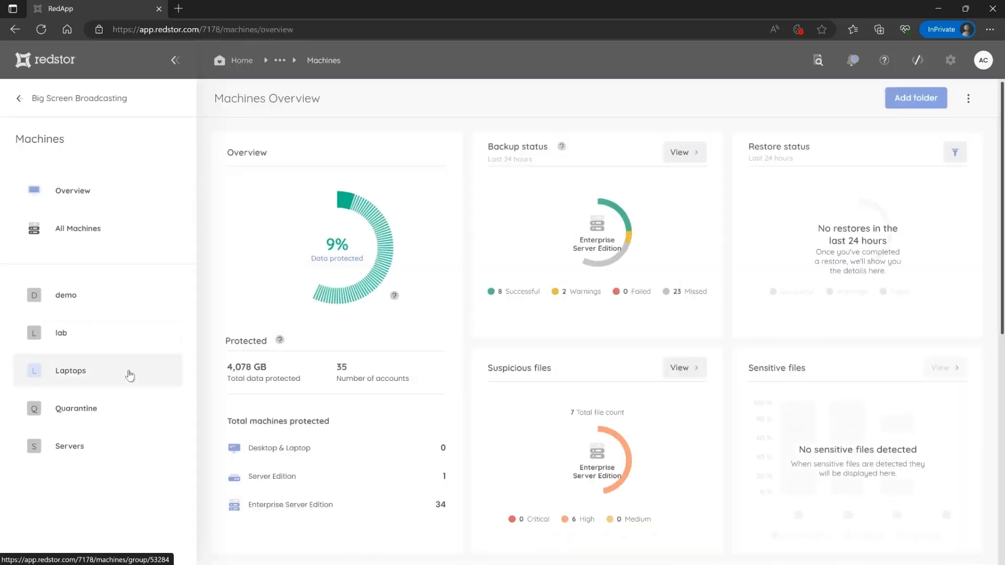
click(119, 448)
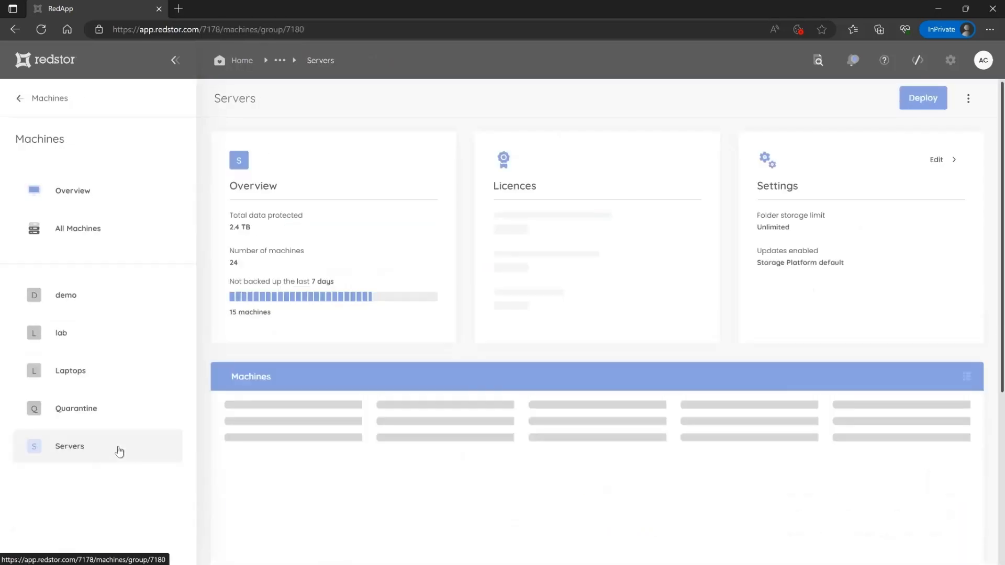
scroll(1000, 327, down, 4)
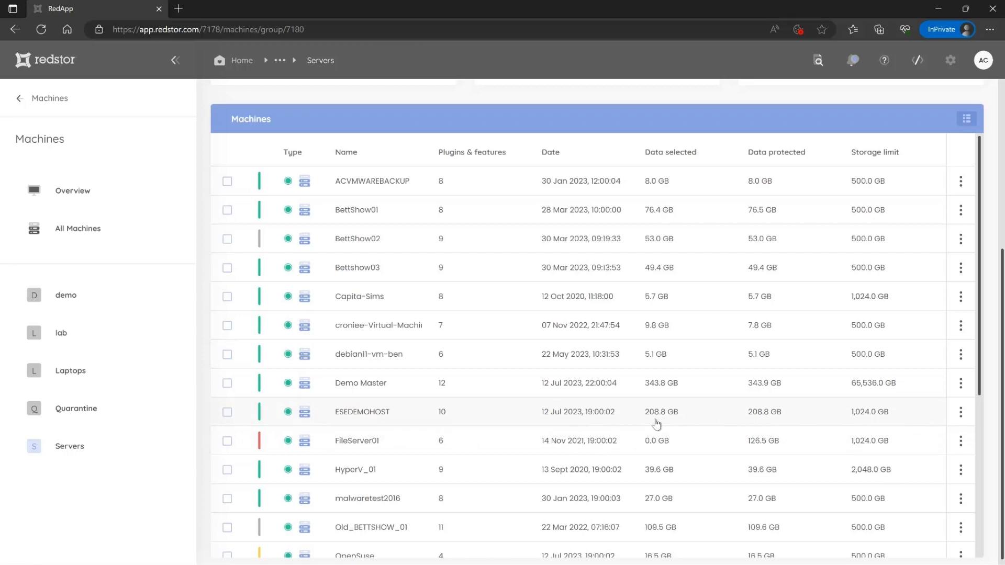
- Recover ESEDEMOHOST using InstantData, enter the 6-digit passcode, and launch the downloaded file
click(961, 413)
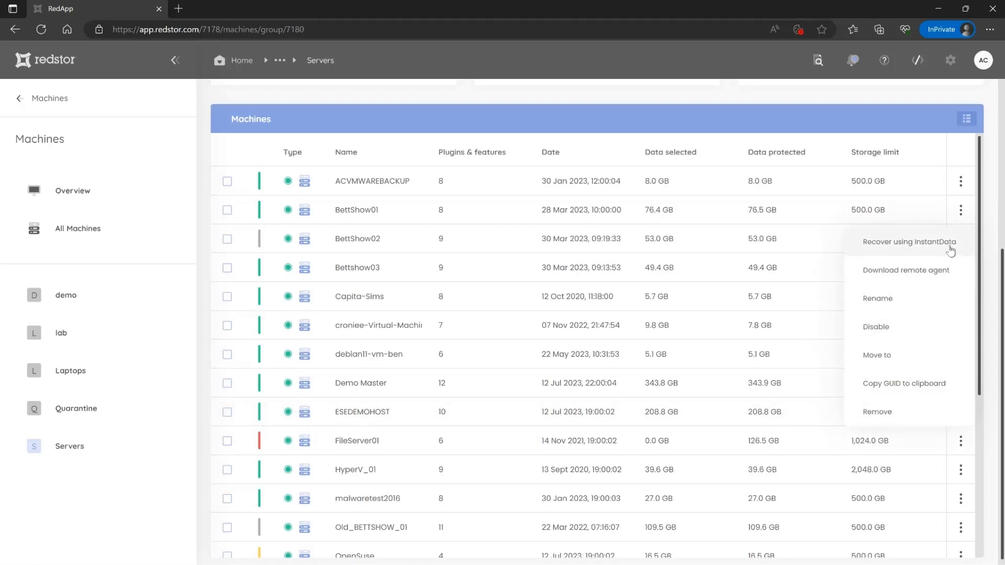
click(950, 250)
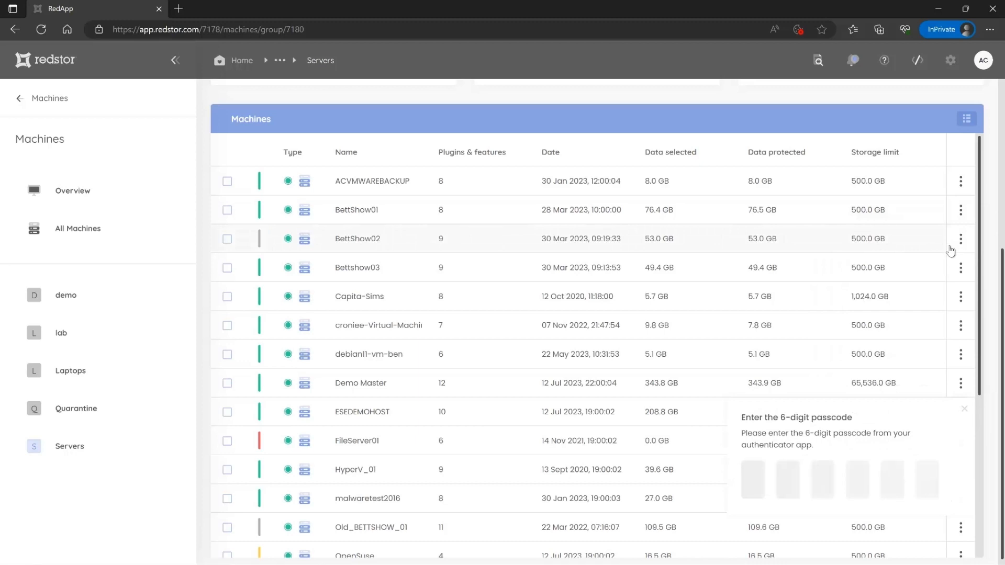
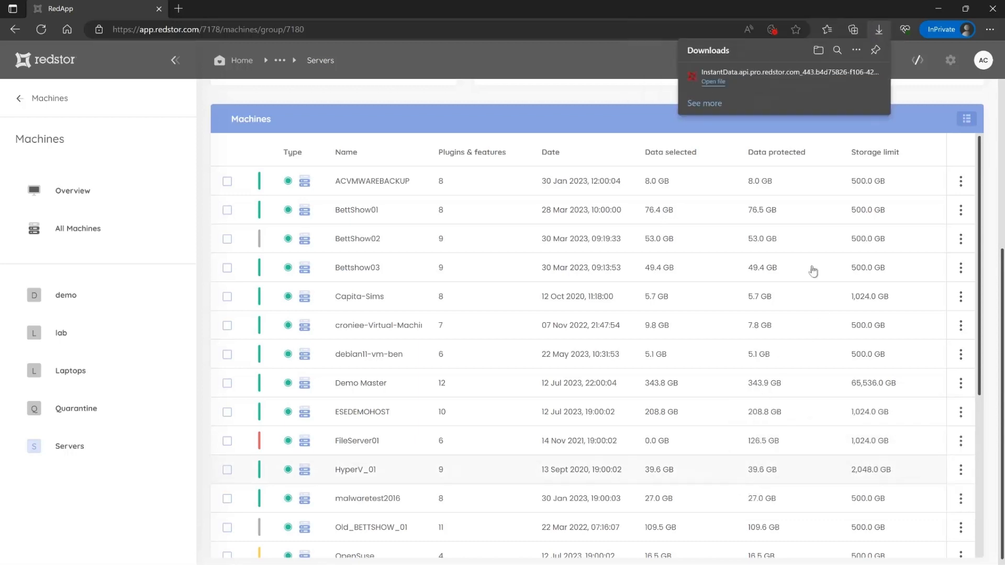
click(713, 83)
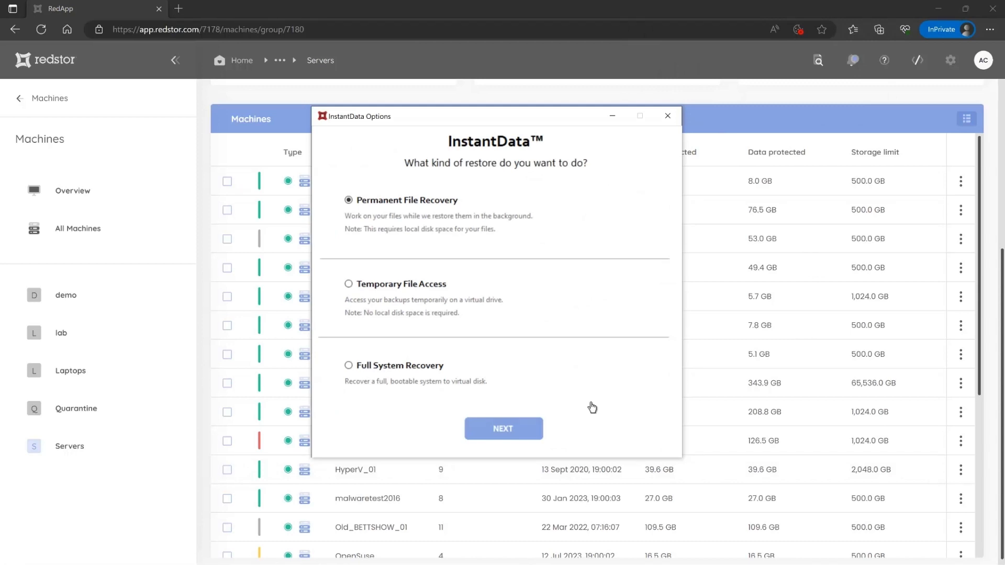
- Choose Temporary File Access, submit the encryption key, and move the Last Backup Z: dialog aside
click(393, 288)
click(503, 428)
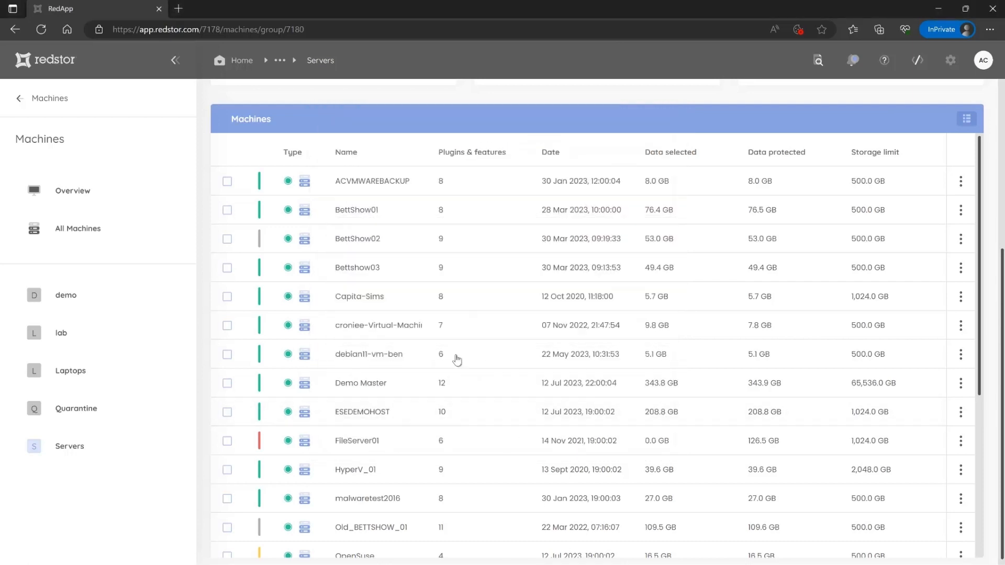
click(423, 375)
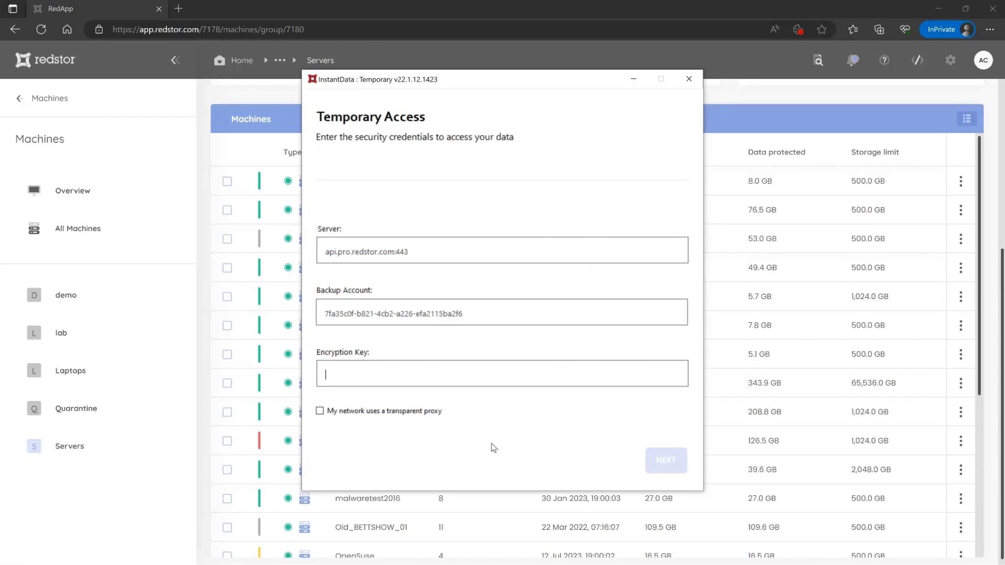
text(*********)
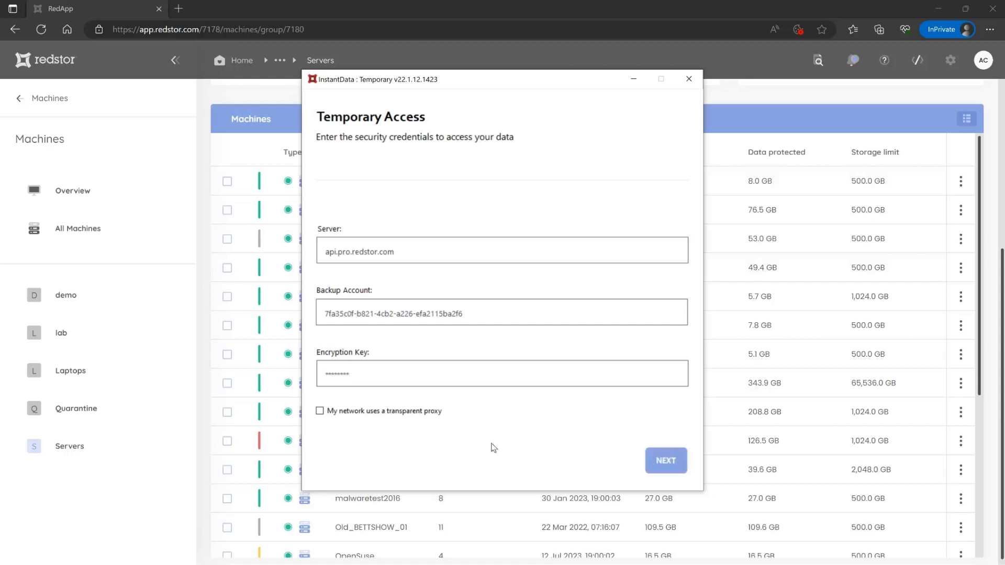
key(Return)
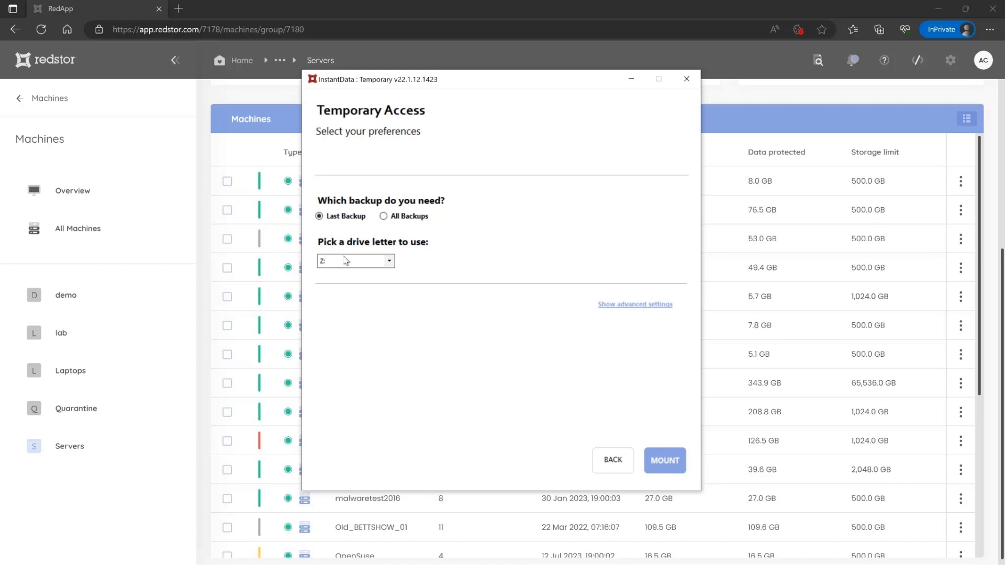
drag(482, 78, 192, 76)
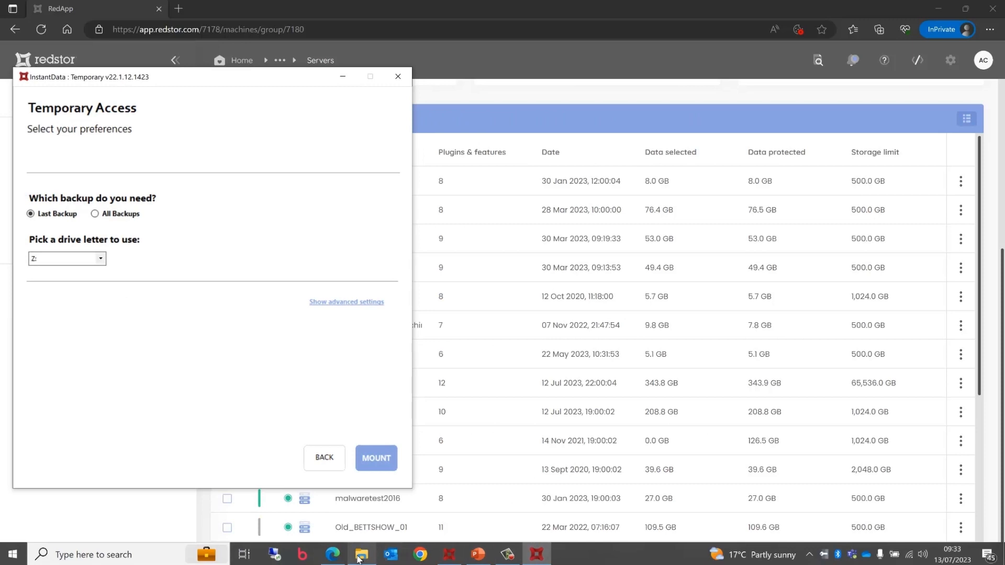
- Mount the last backup as drive Z: and open its 2023-07-12 @ 19-00-02 folder in File Explorer
click(362, 555)
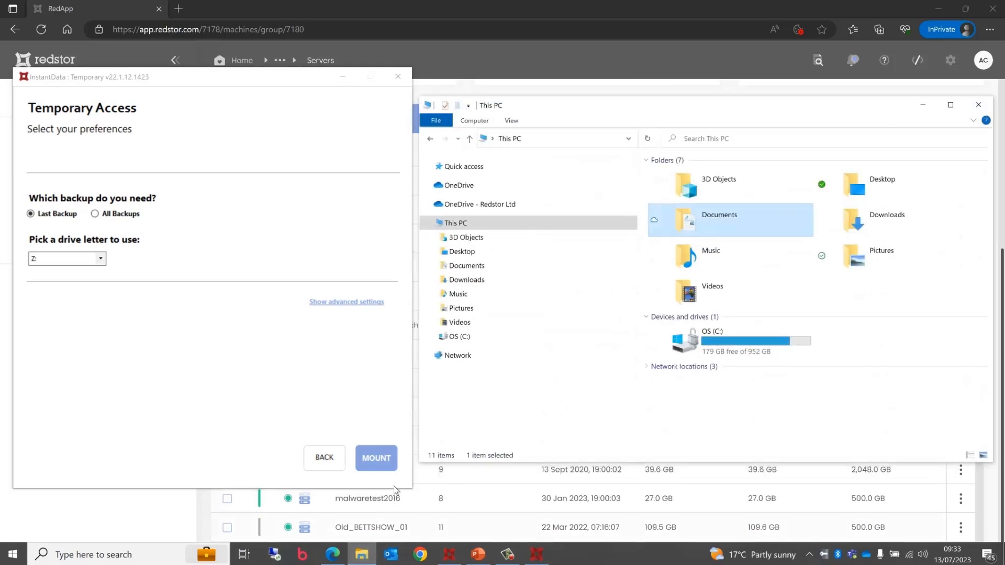
click(388, 462)
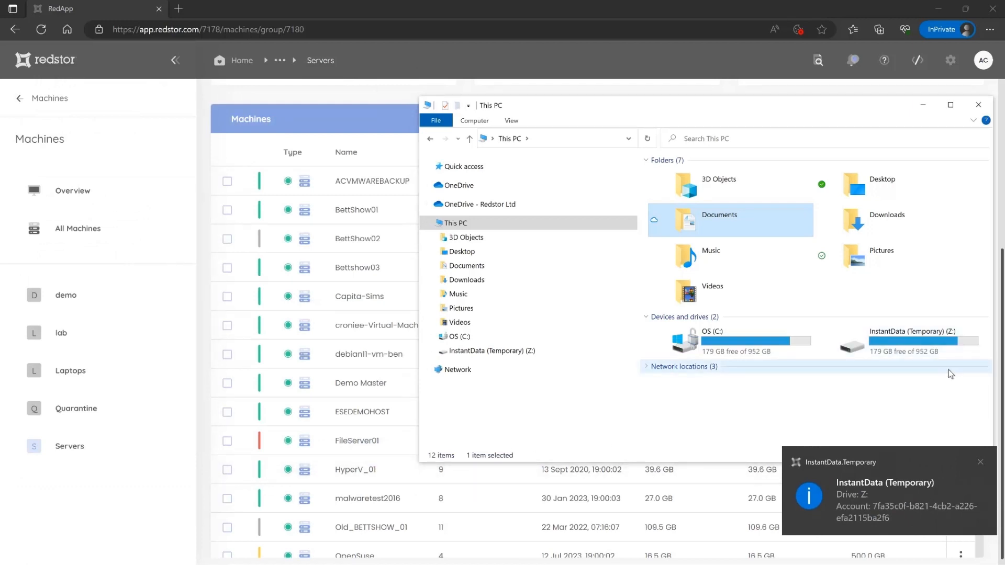
double_click(927, 345)
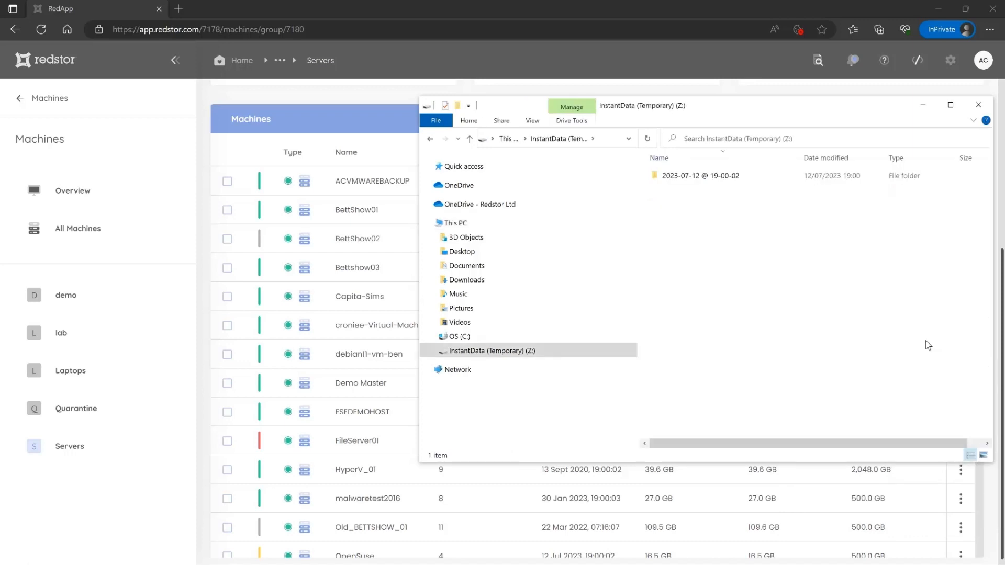
click(707, 177)
double_click(707, 177)
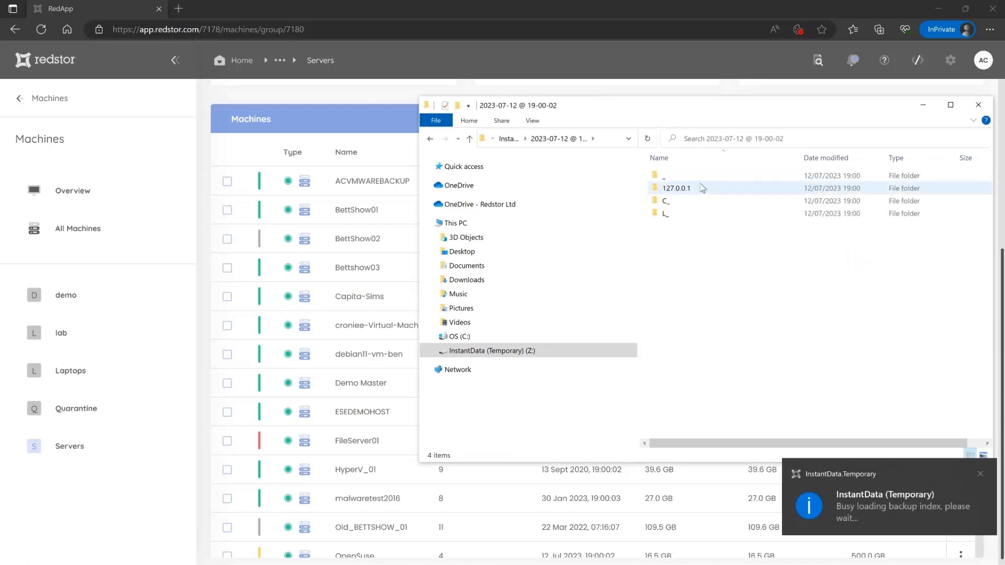
click(683, 219)
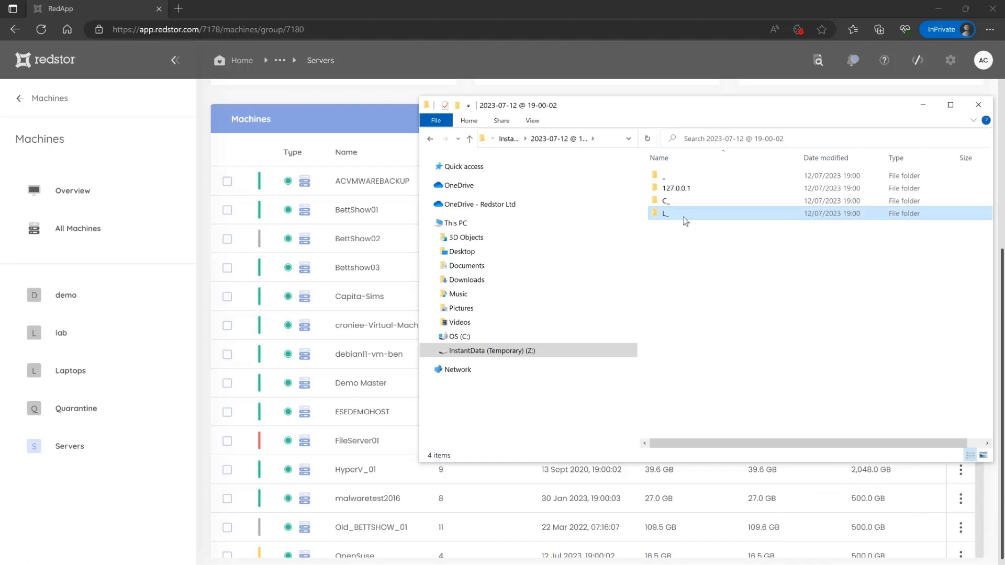
- Drill into L_ > FileServers > a user folder > My Testfiles and scroll its 153 files
double_click(684, 217)
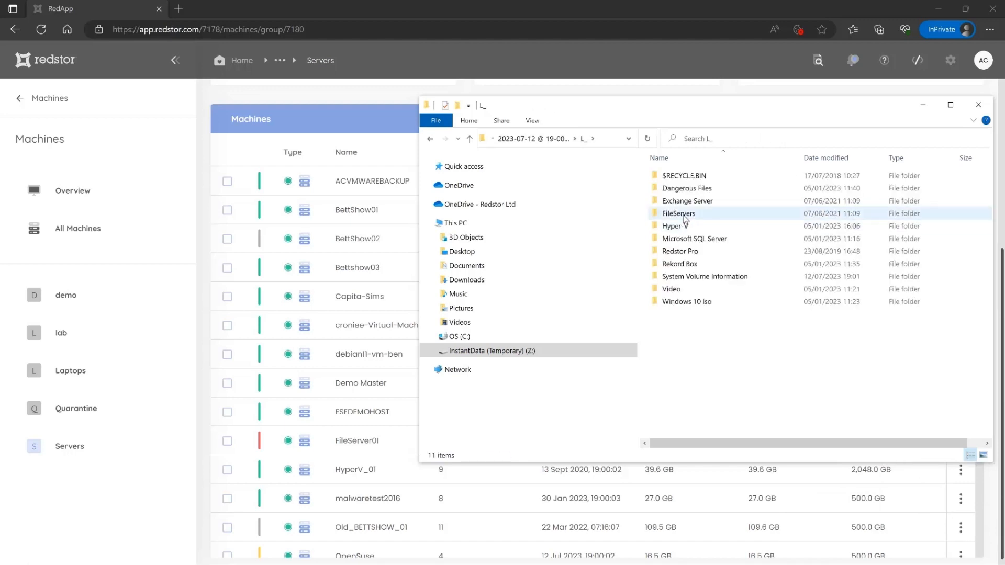
double_click(684, 217)
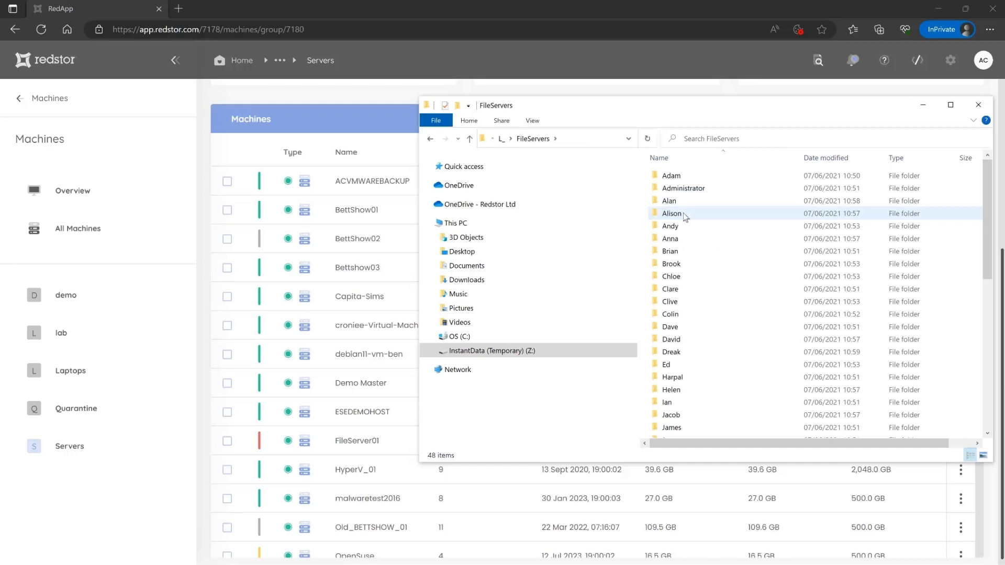
double_click(682, 251)
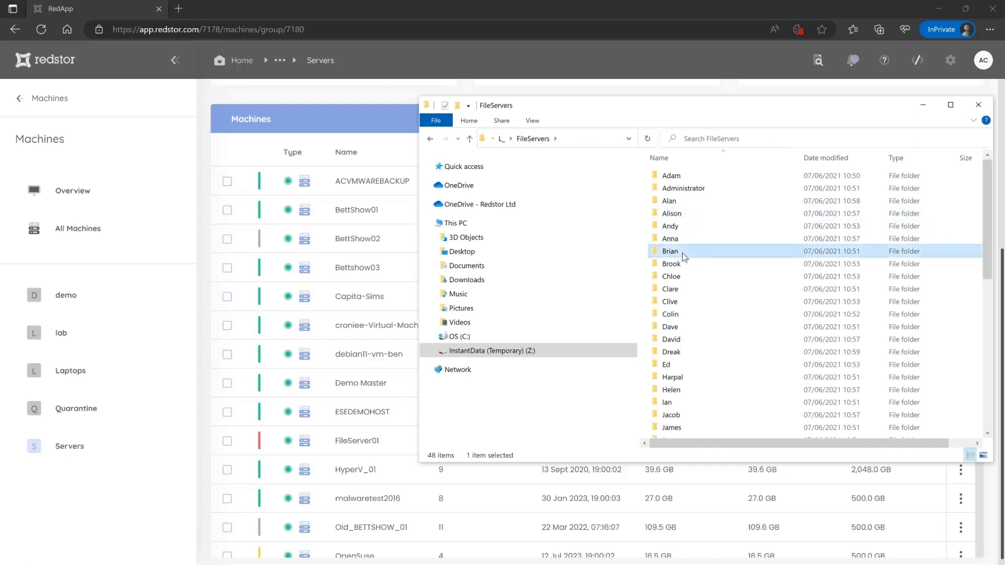
double_click(677, 180)
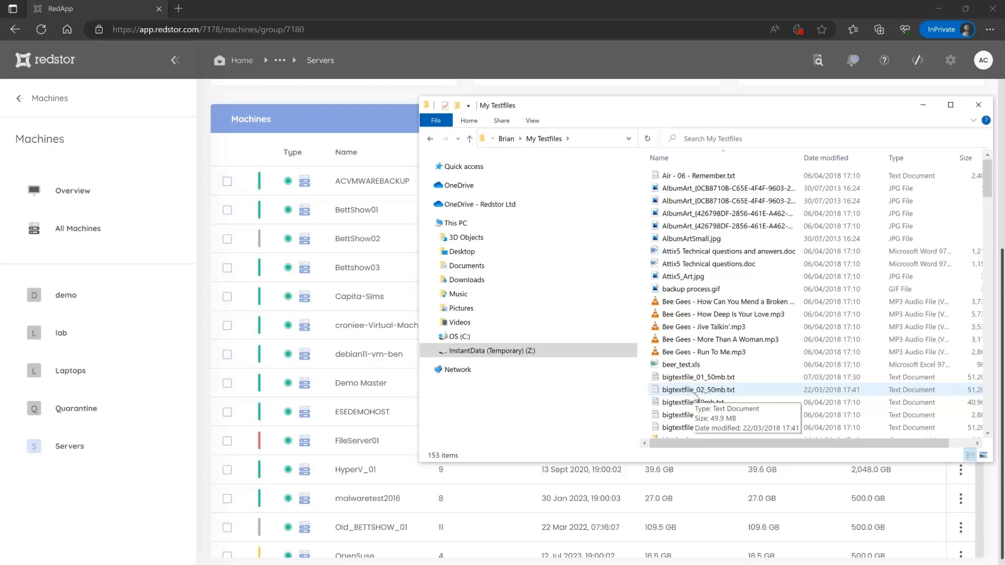
scroll(696, 397, down, 7)
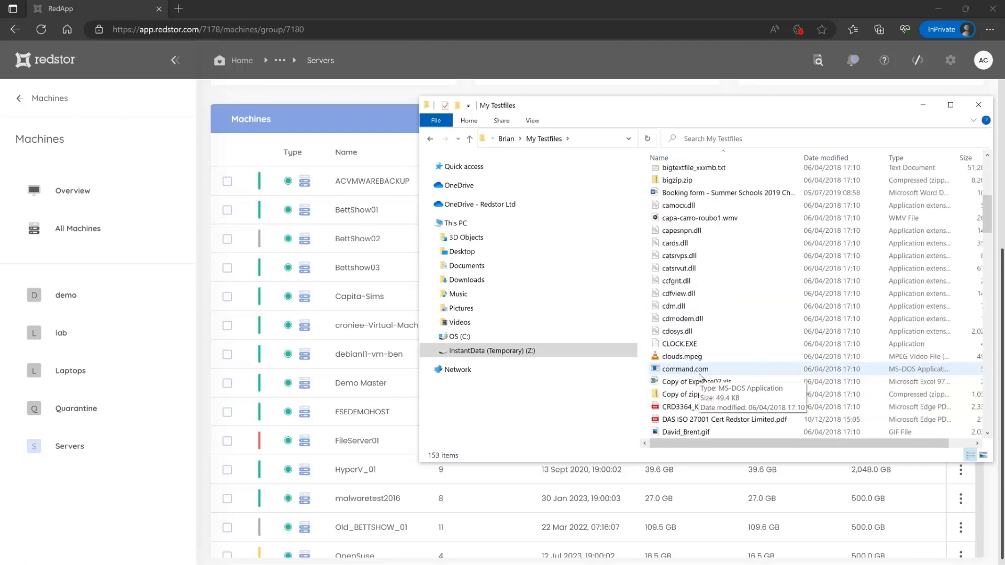
scroll(700, 376, down, 2)
- Open the DAS ISO 27001 Cert Redstor Limited PDF from the backup in Edge and scroll through it
double_click(692, 344)
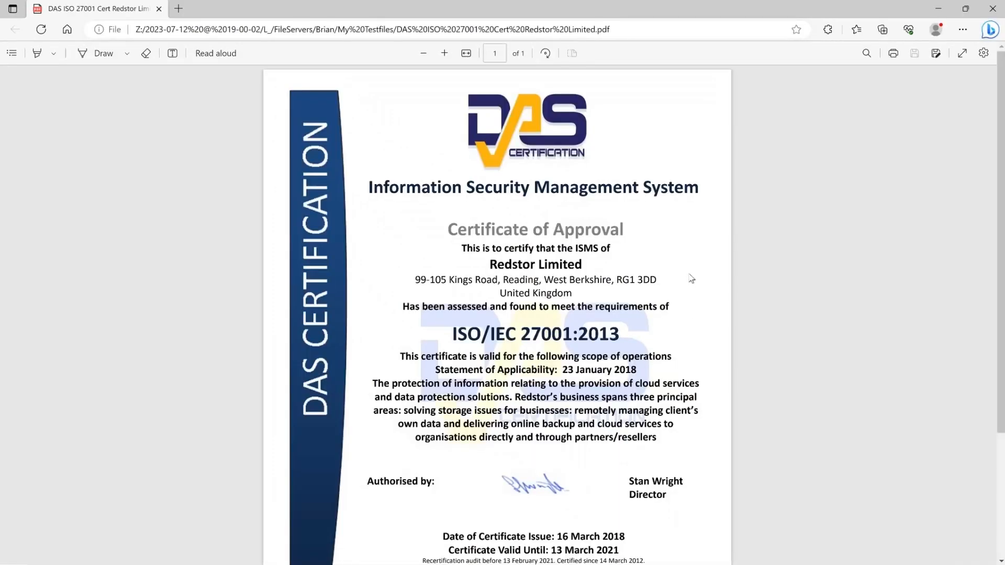
scroll(688, 285, down, 3)
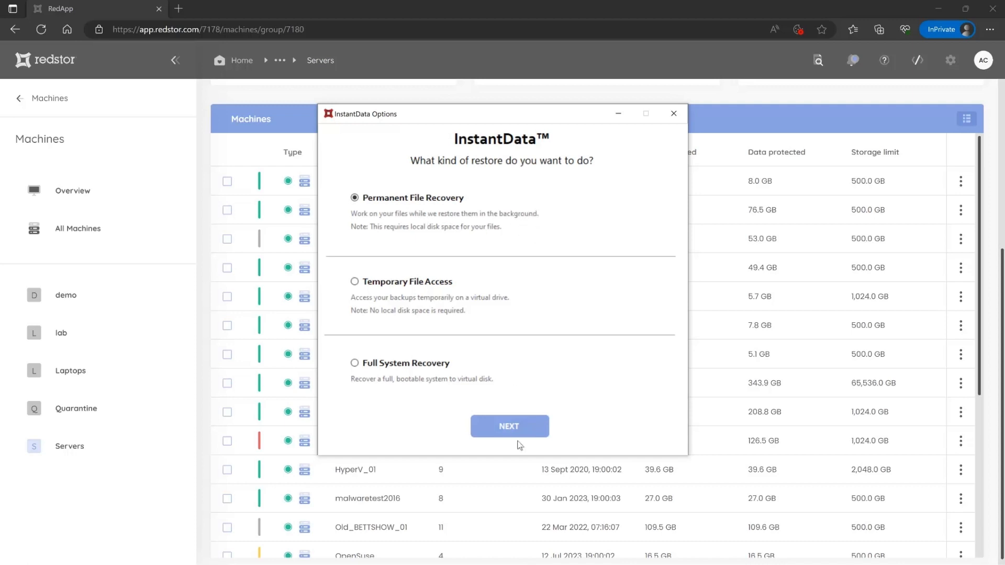
- Continue with Permanent File Recovery and submit the encryption key to reach the backup browser
click(529, 424)
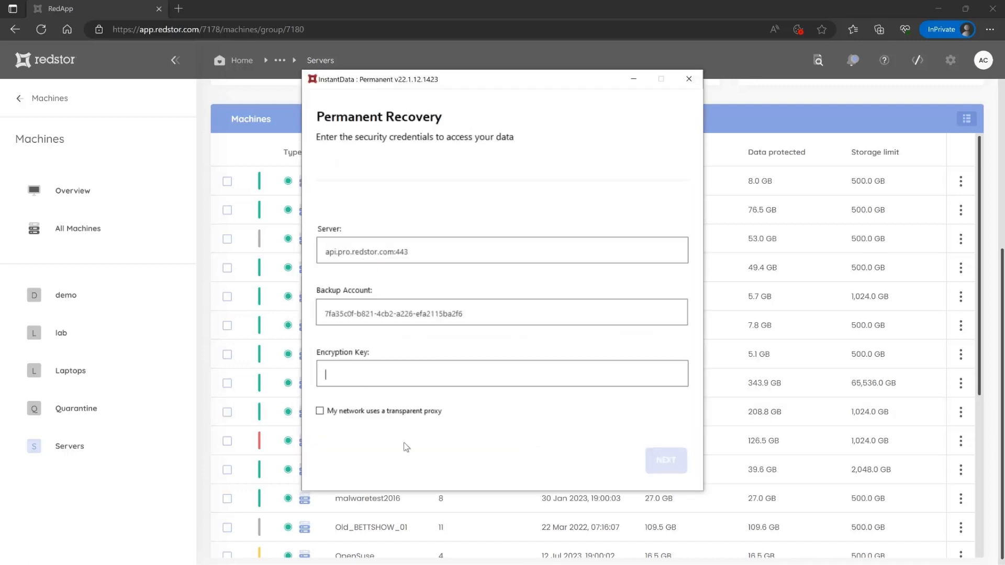
text(*********)
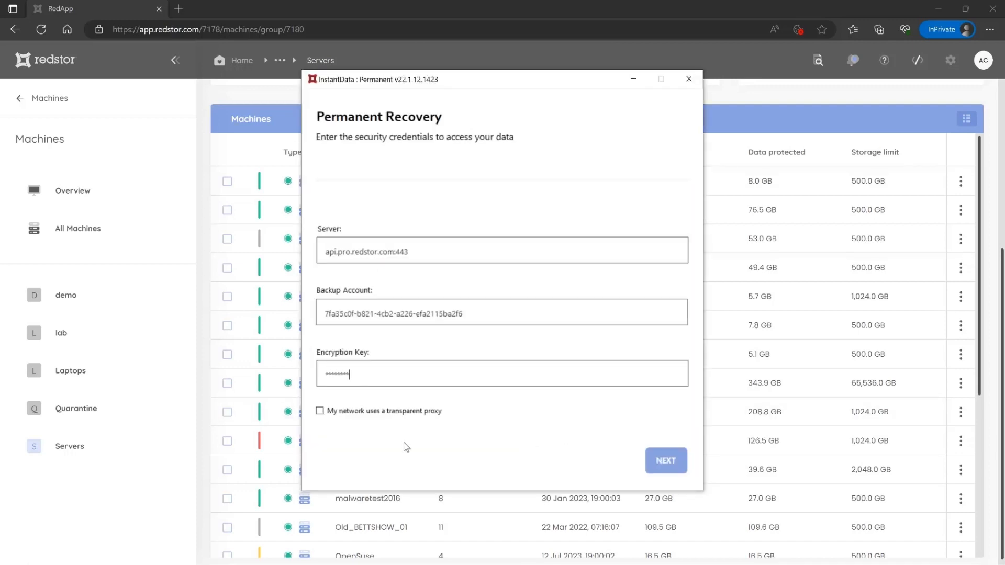
key(Return)
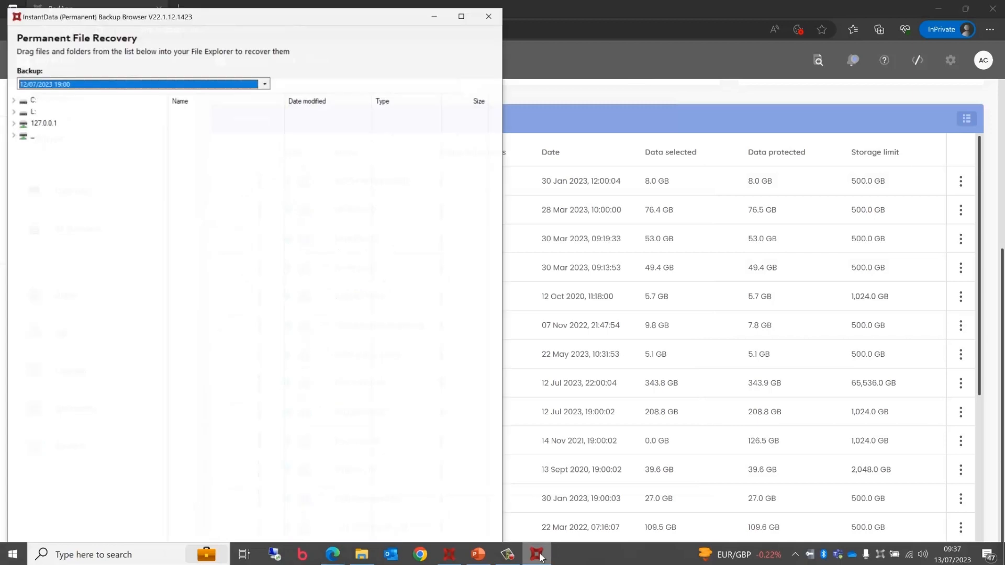
- Bring up the demo123 window, keep the 12/07/2023 19:00 backup, and expand L: > FileServers
click(362, 554)
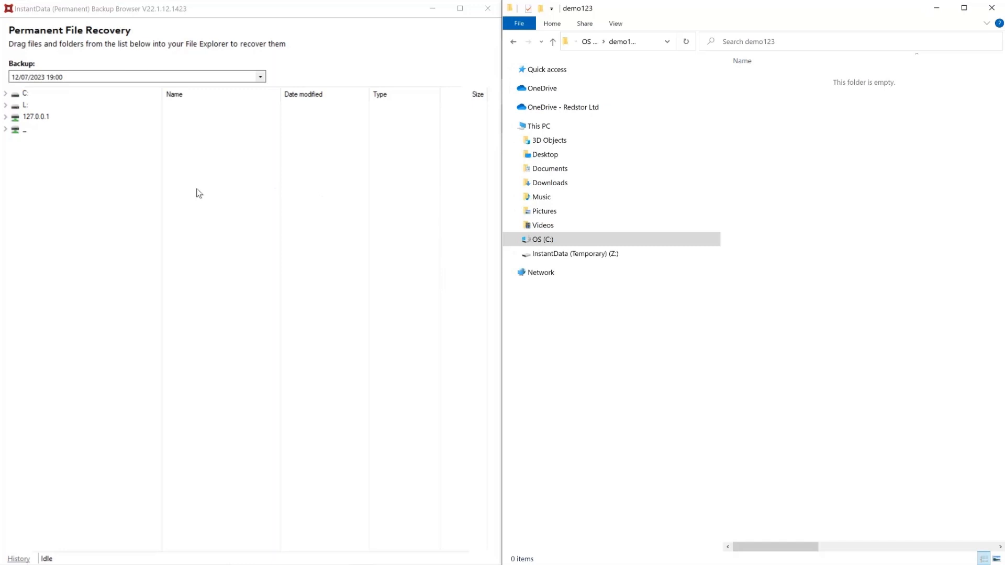
click(260, 77)
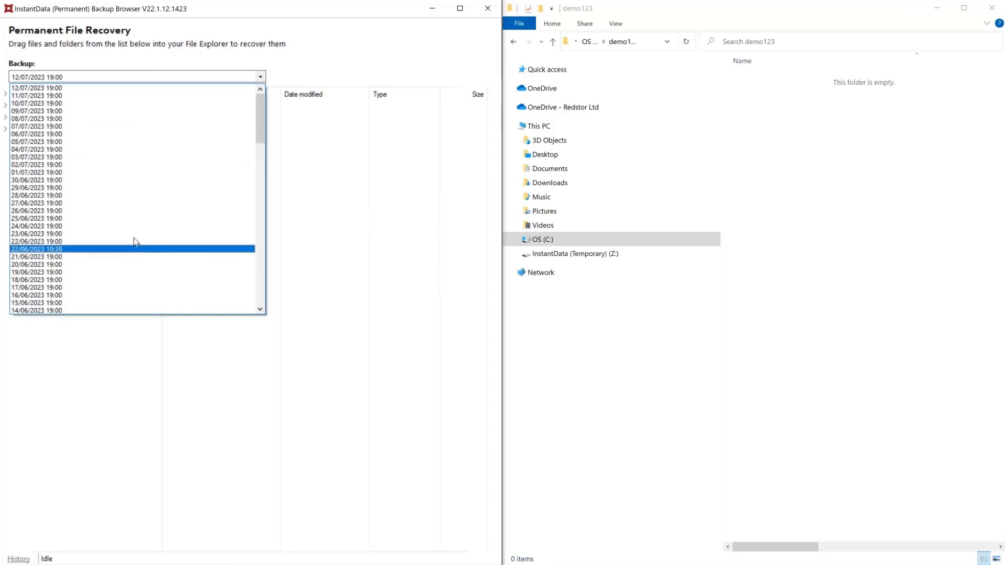
click(339, 37)
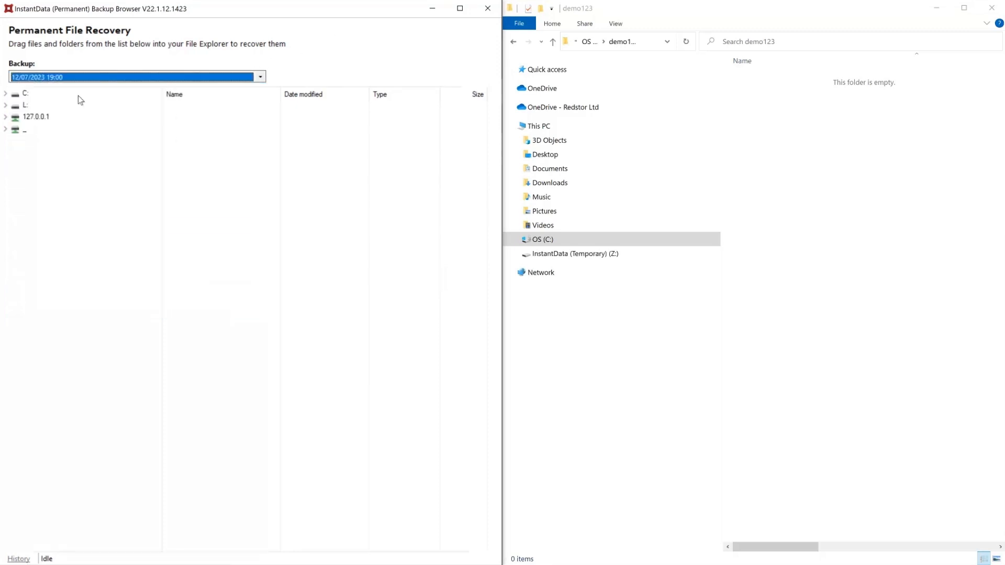
click(5, 105)
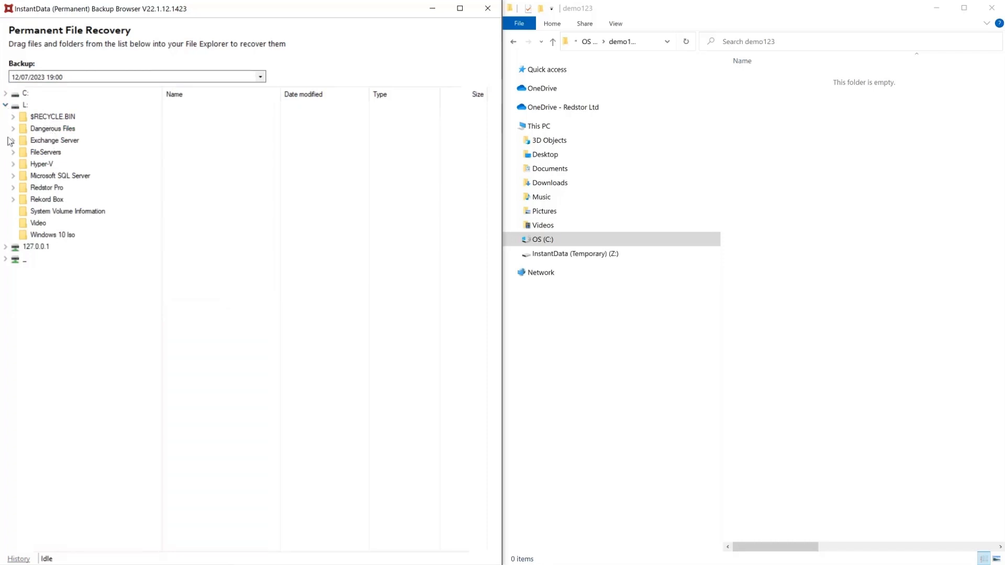
click(13, 152)
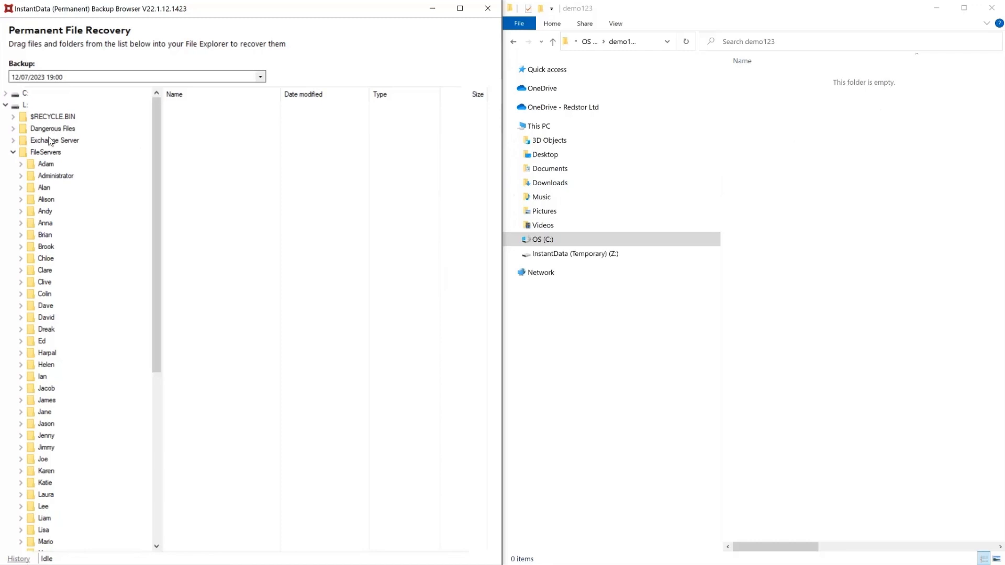
- Drag Exchange Server, FileServers, Microsoft SQL Server and Windows 10 Iso from the backup tree into demo123
drag(51, 141, 835, 160)
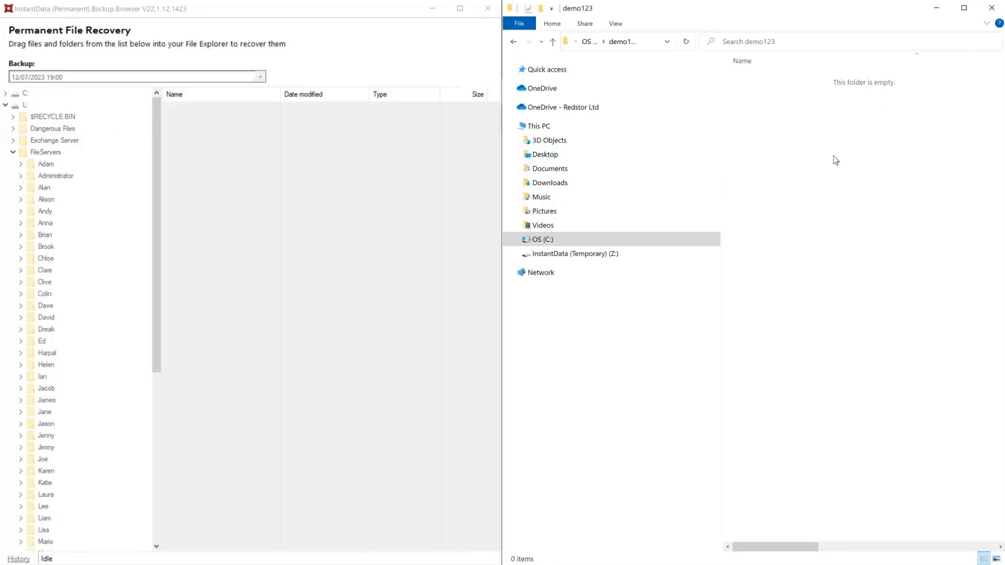
drag(71, 152, 797, 172)
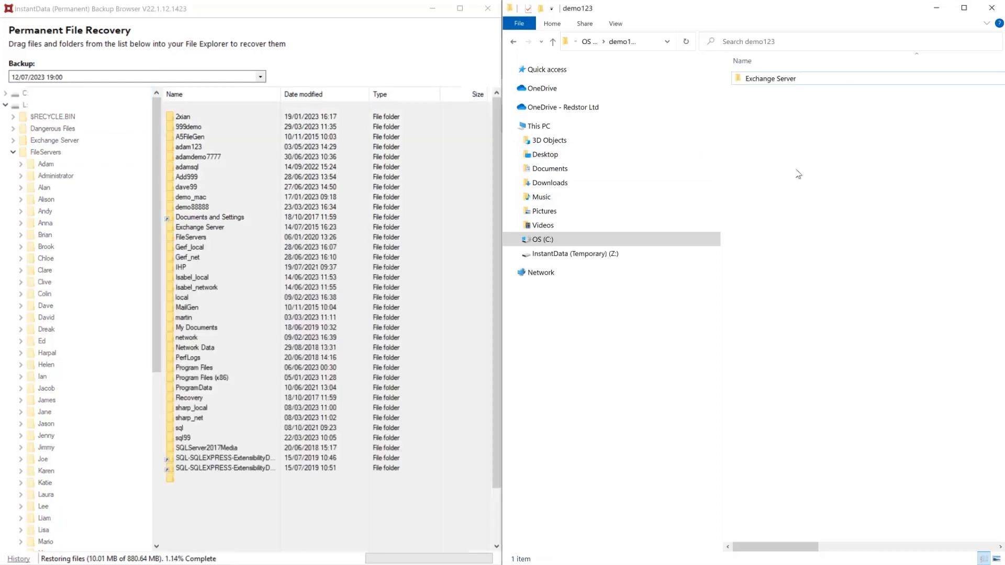
click(13, 153)
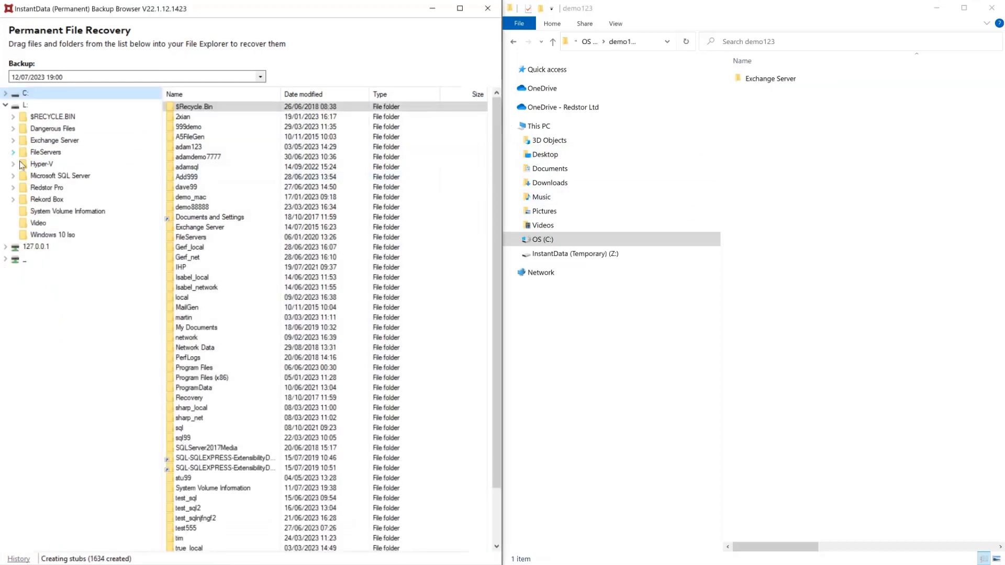
drag(41, 180, 775, 240)
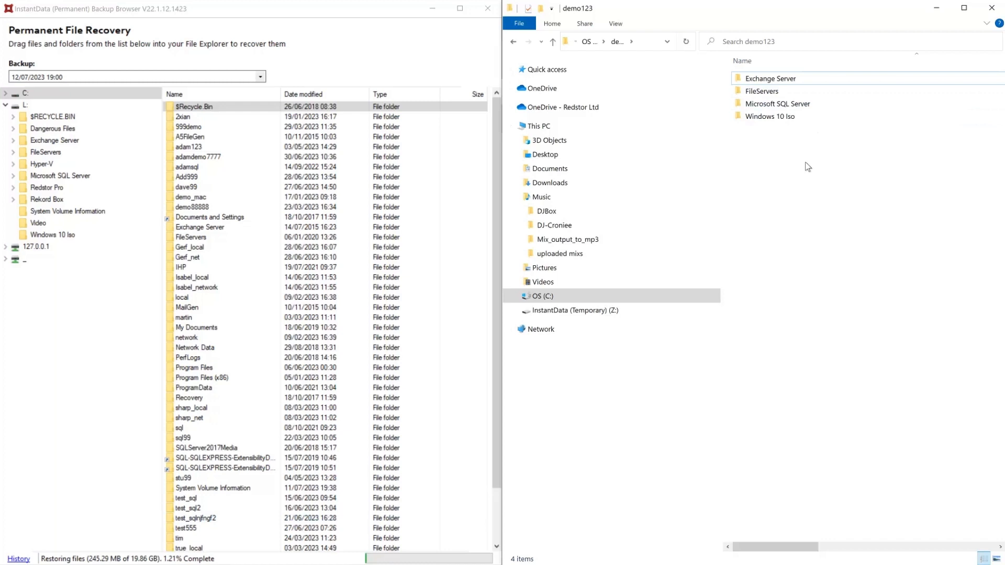
- Browse into the restored FileServers > Ed > My Testfiles folder in demo123
double_click(762, 92)
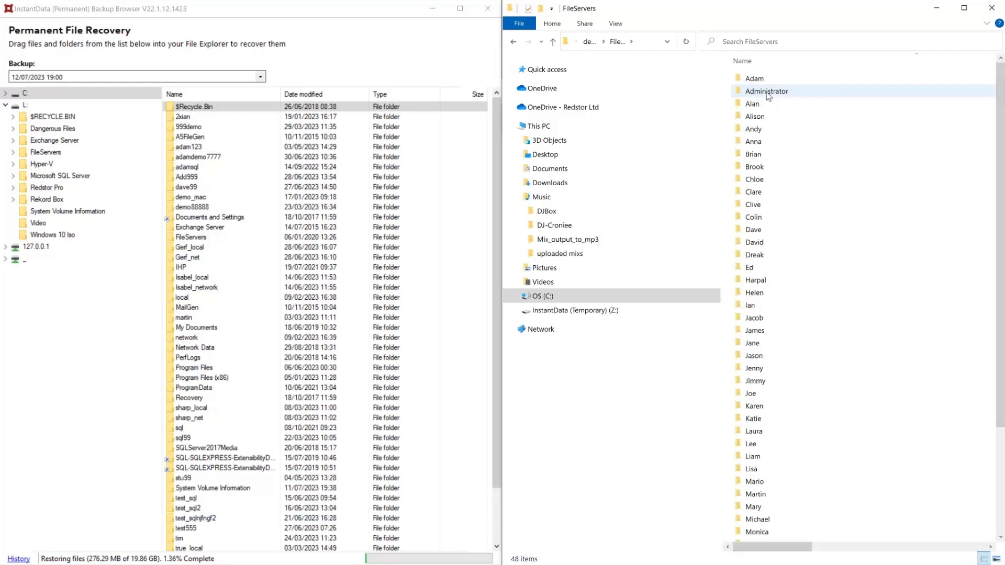
scroll(767, 100, down, 2)
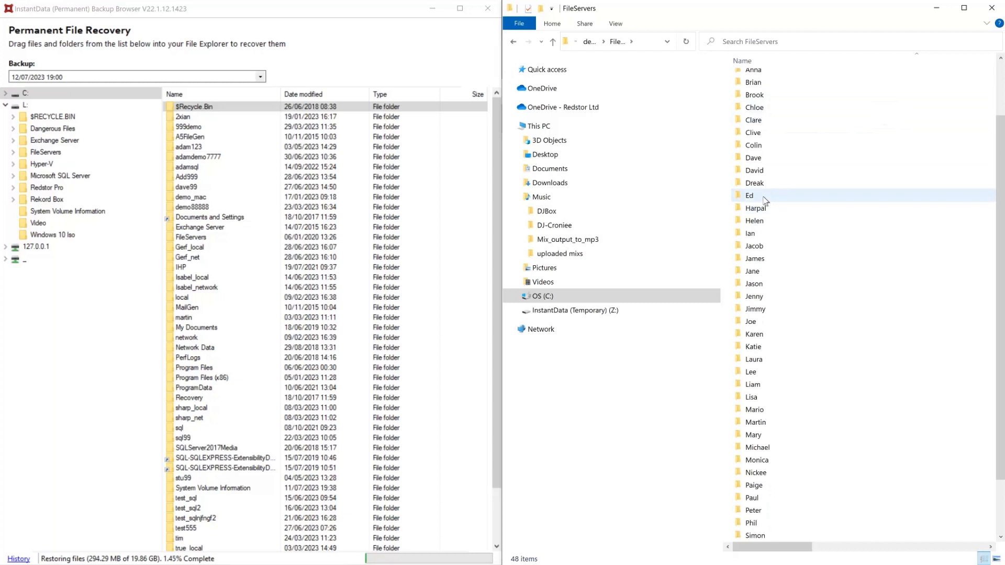
double_click(764, 198)
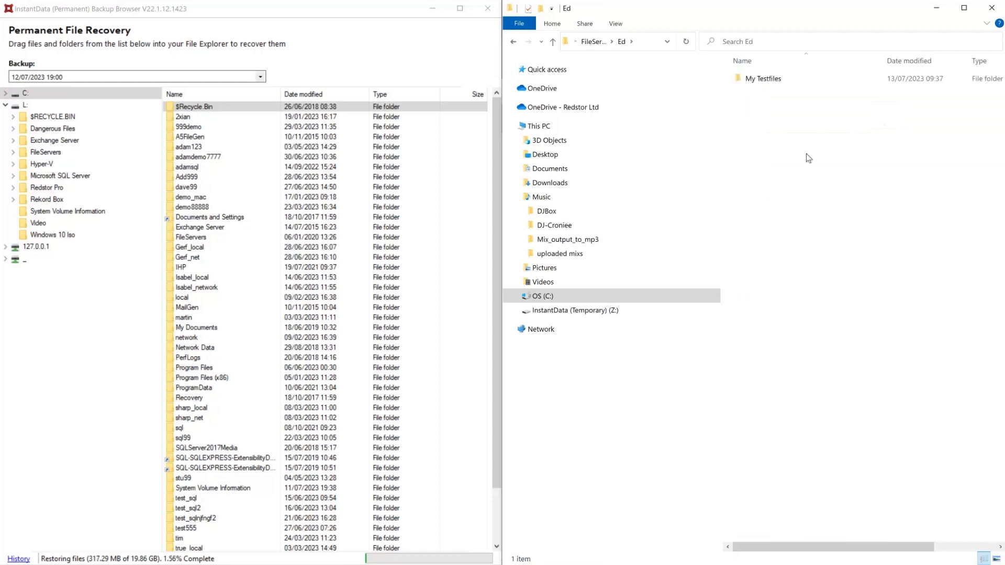
double_click(756, 83)
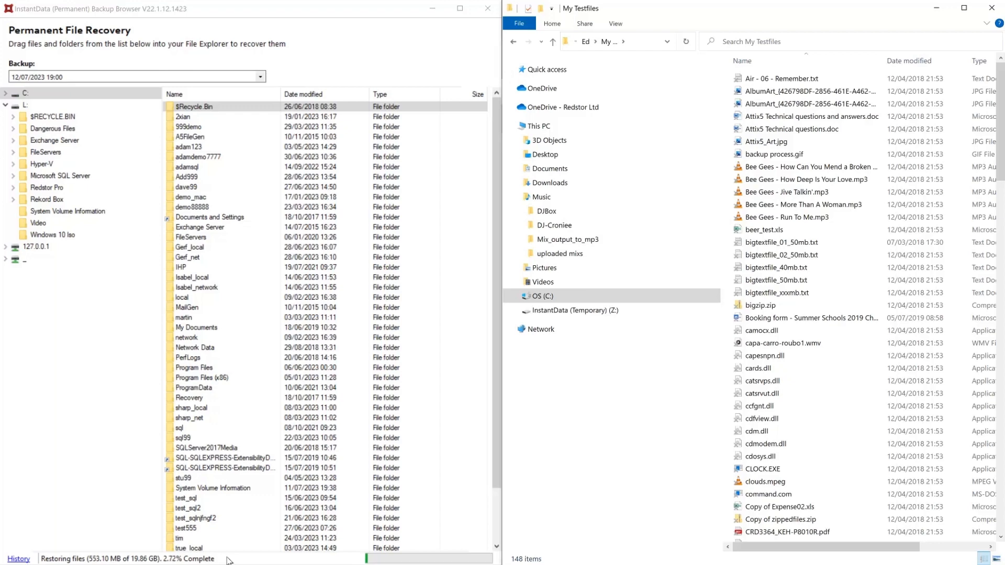
- Check clouds.mpeg's properties: 494 KB in size but 0 bytes on disk, then cancel
right_click(778, 483)
click(808, 479)
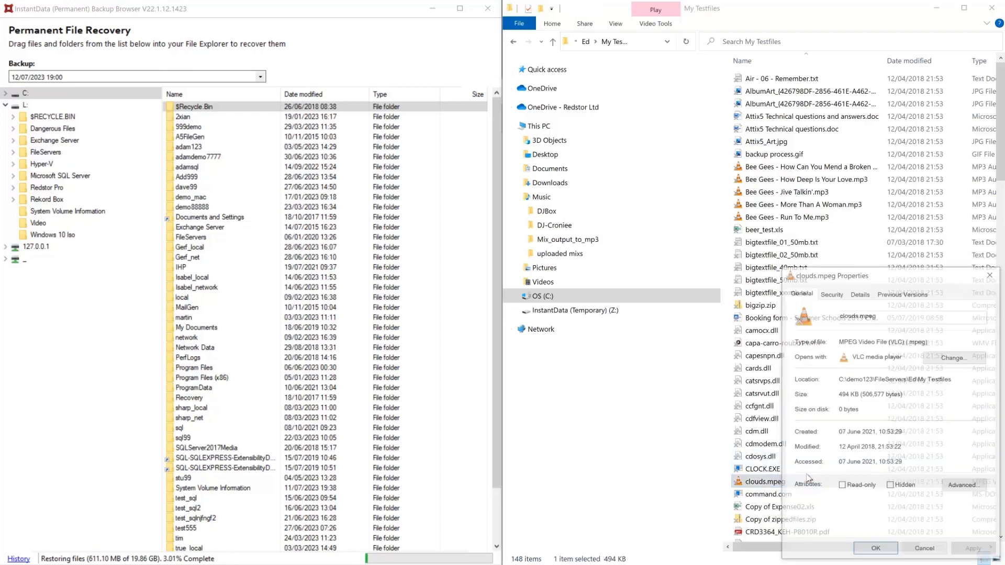
drag(828, 281, 456, 150)
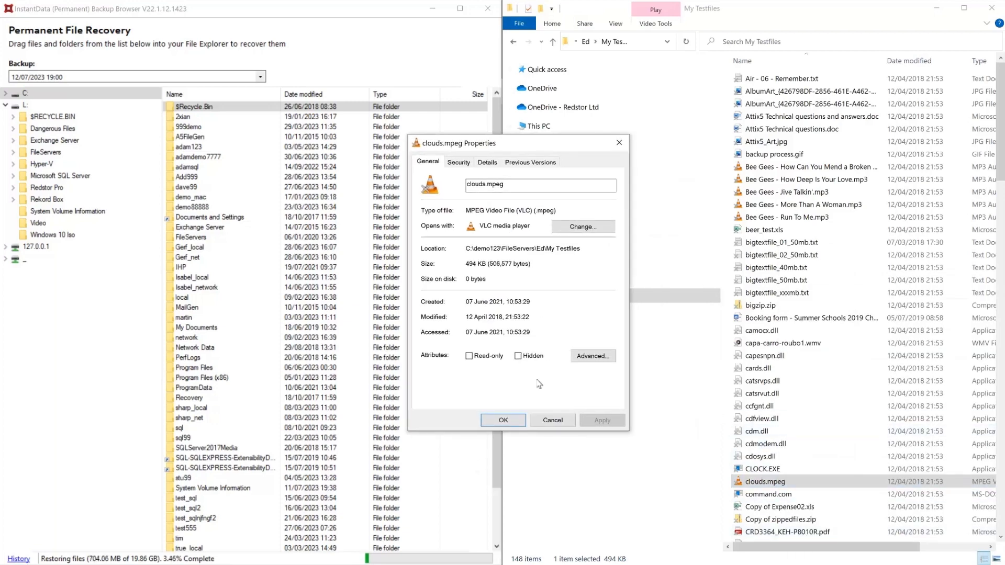
mouse_move(465, 262)
mouse_down()
mouse_move(534, 271)
mouse_move(463, 282)
mouse_up()
click(546, 427)
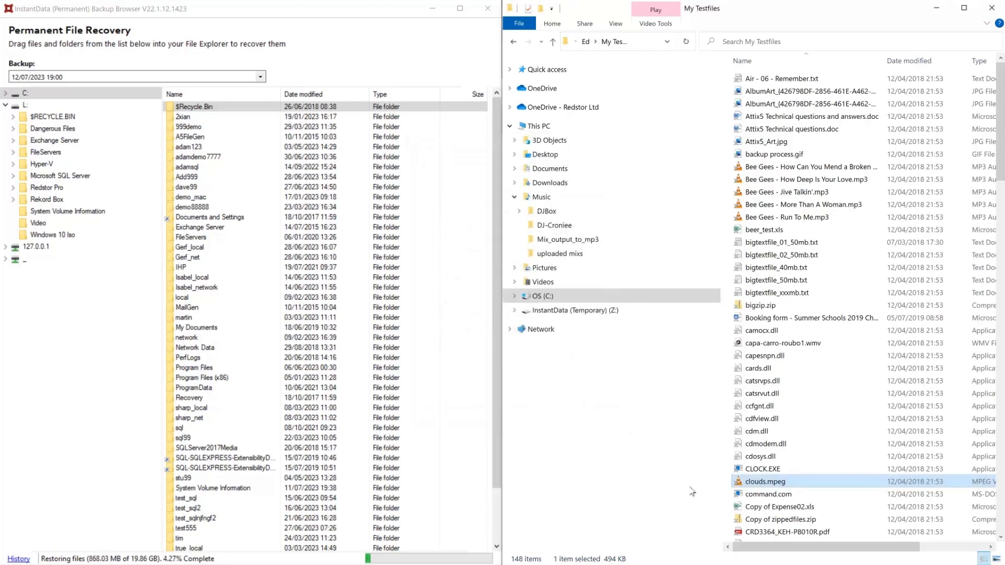
- Play the restored clouds.mpeg in VLC to confirm it works, then minimise the player
double_click(798, 484)
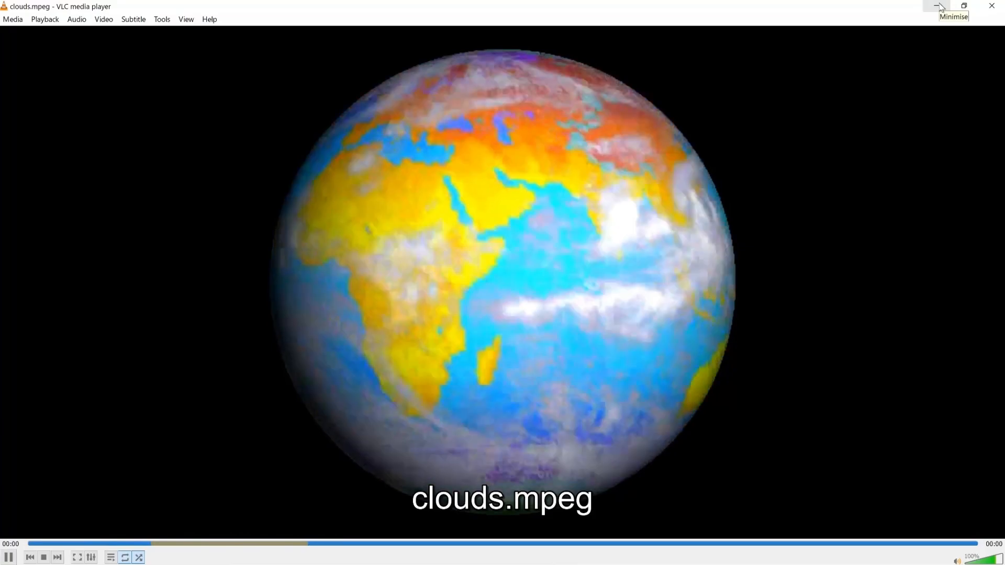
click(940, 7)
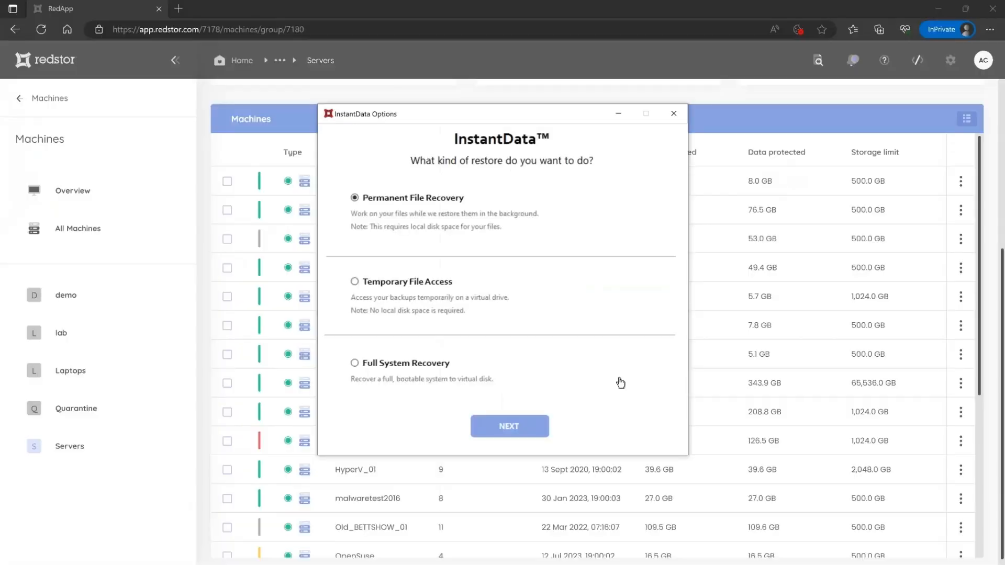
- Choose Full System Recovery, enter the backup's encryption key, and proceed to recovery details
click(436, 363)
click(526, 426)
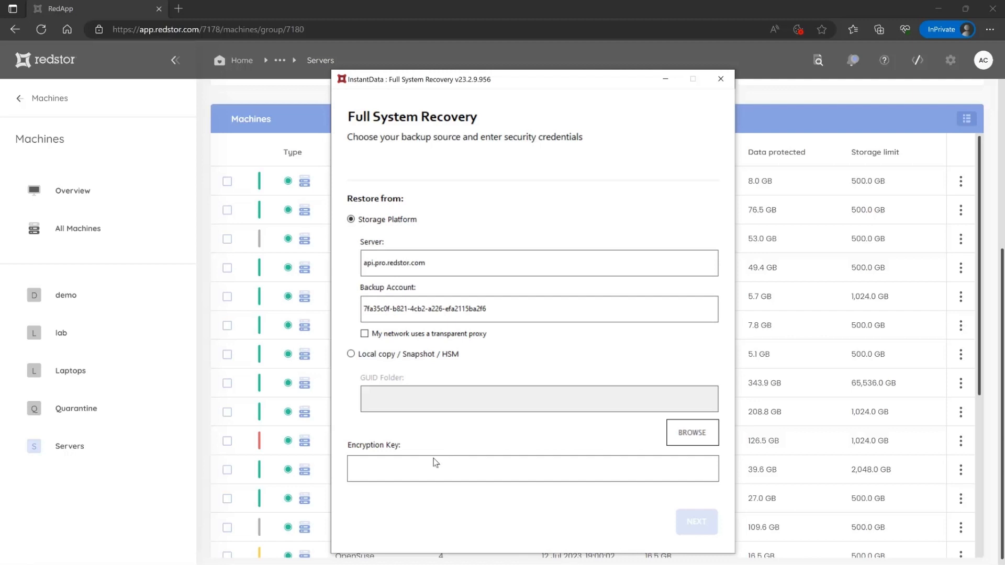
click(416, 472)
text(********)
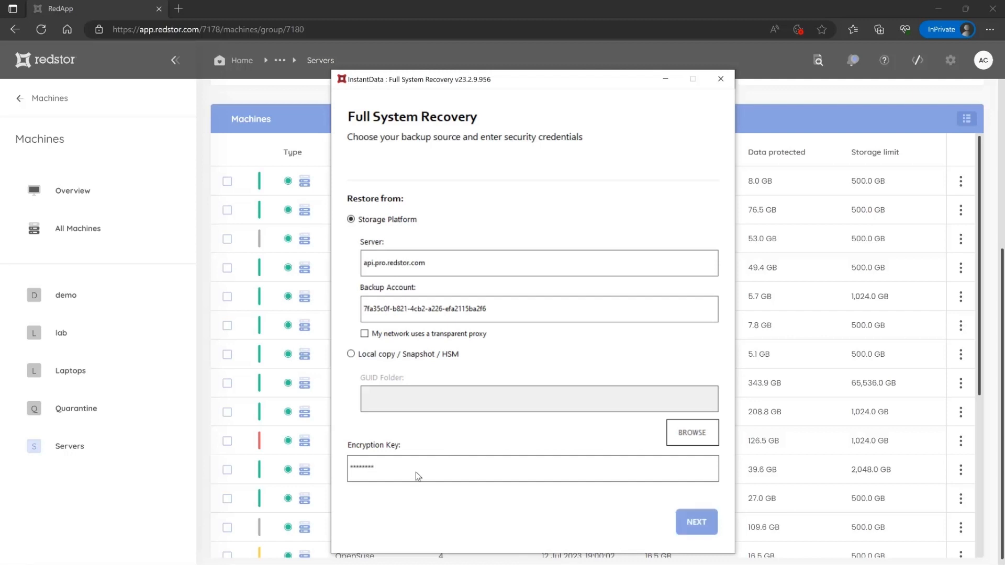
click(689, 533)
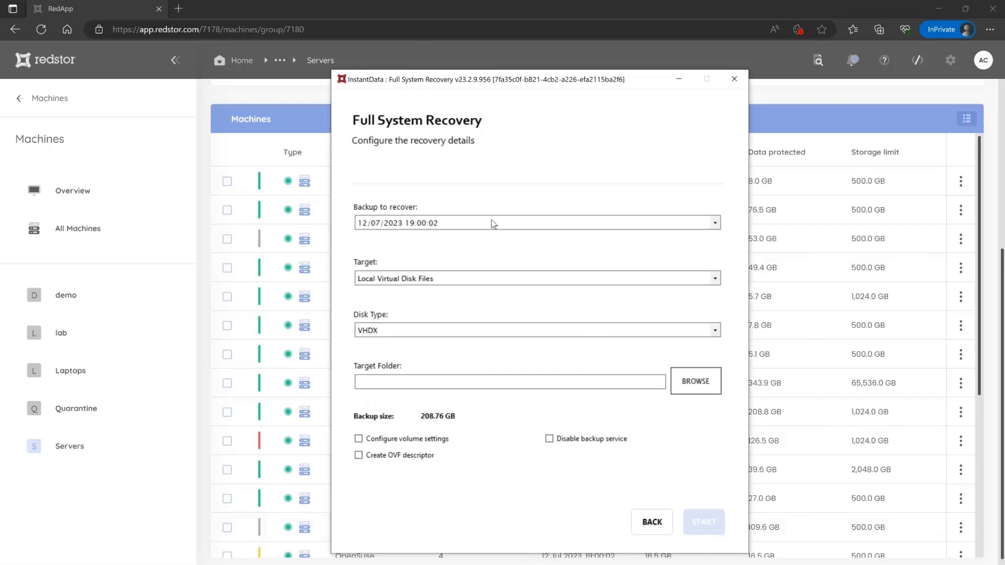
- Pick the 05/07/2023 19:00:04 backup, keeping Local Virtual Disk Files as target and VHDX disk type
click(493, 223)
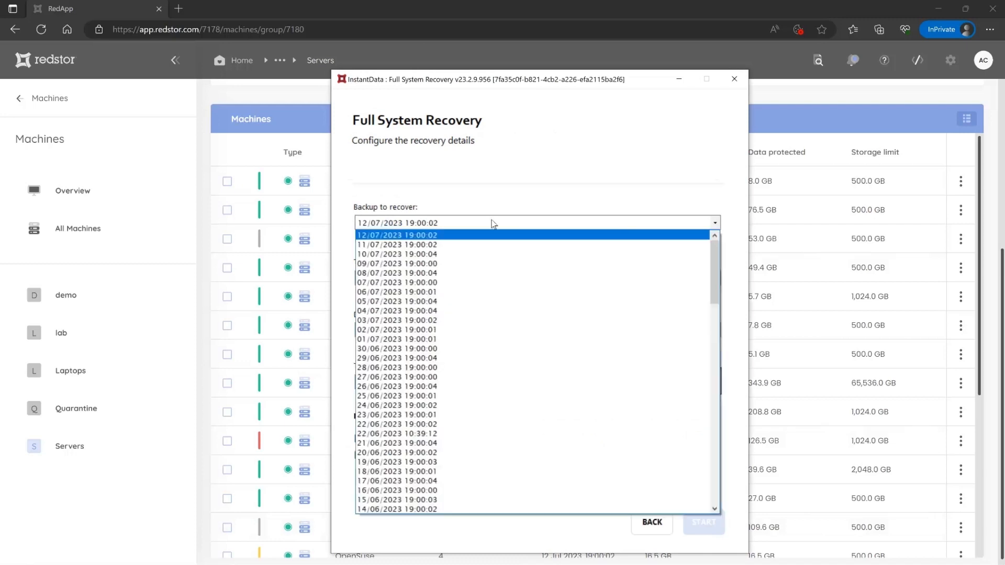
click(431, 301)
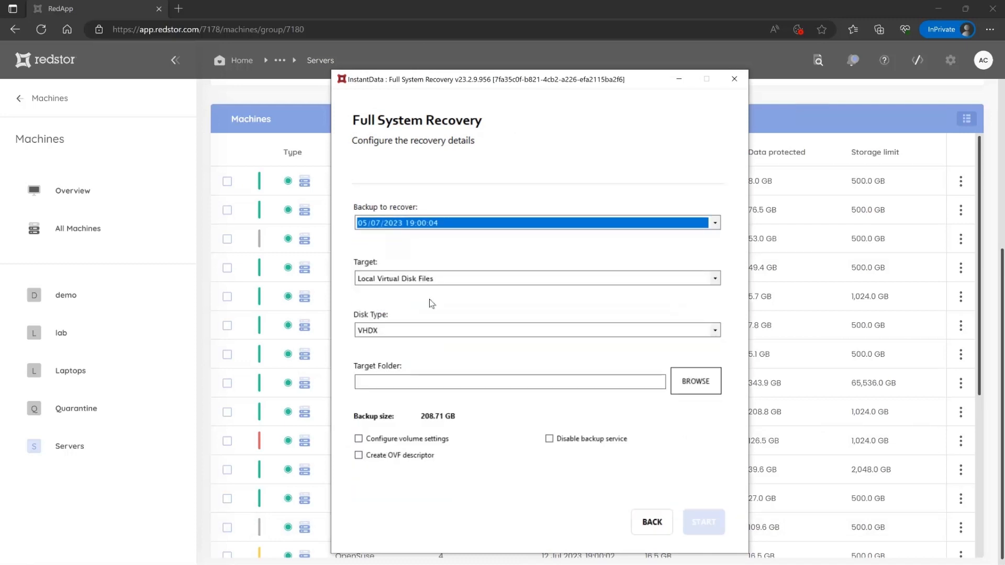
click(455, 279)
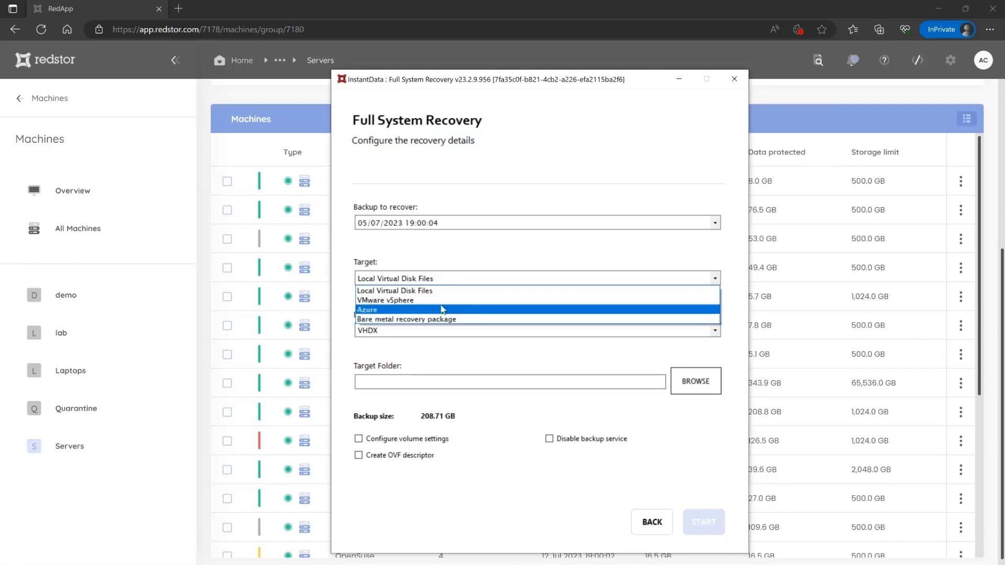
click(434, 291)
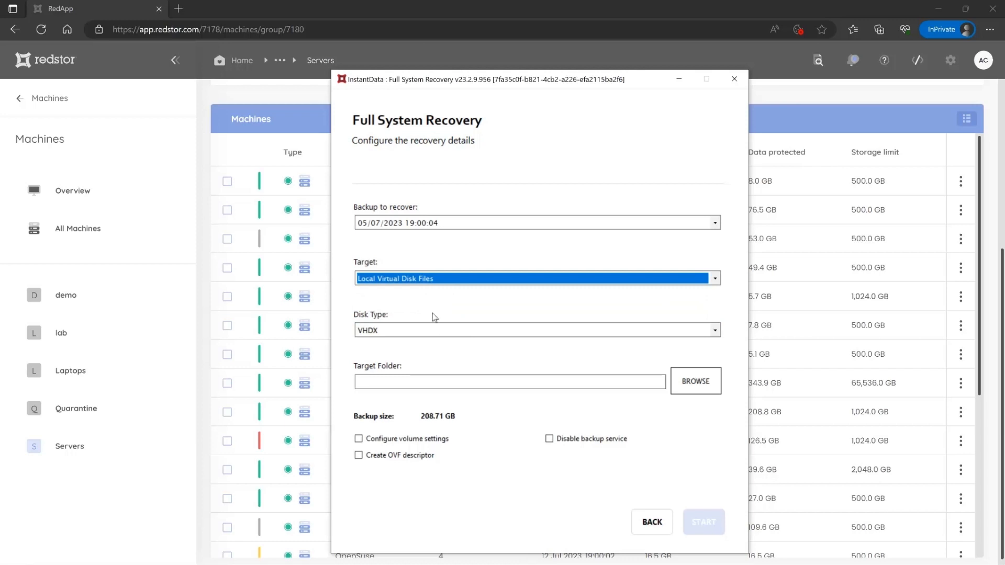
click(434, 331)
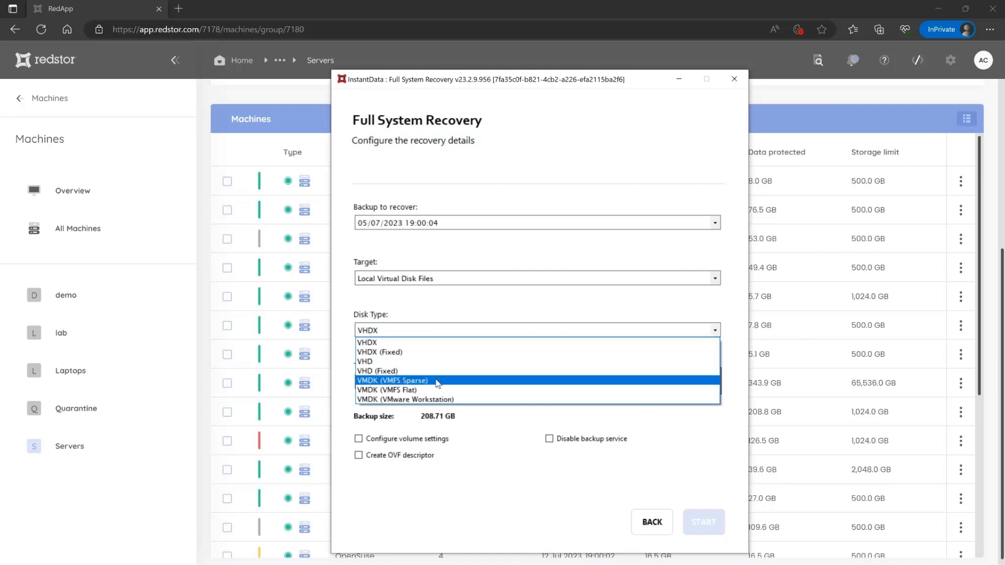
click(396, 343)
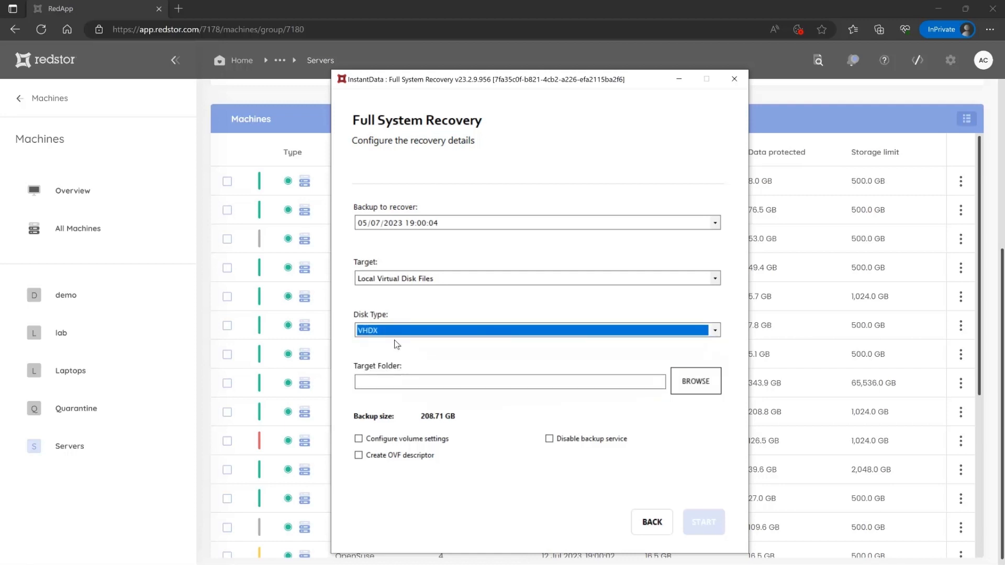
click(396, 382)
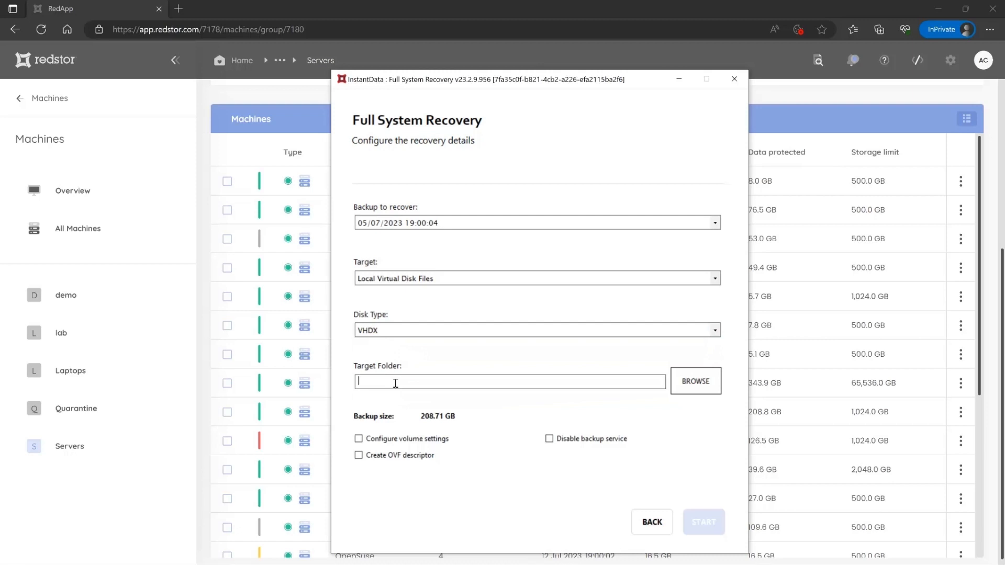
- Set the target folder to c:\vm\hyper-v\ and enable Configure volume settings
text(c:\vm\hyper-v\)
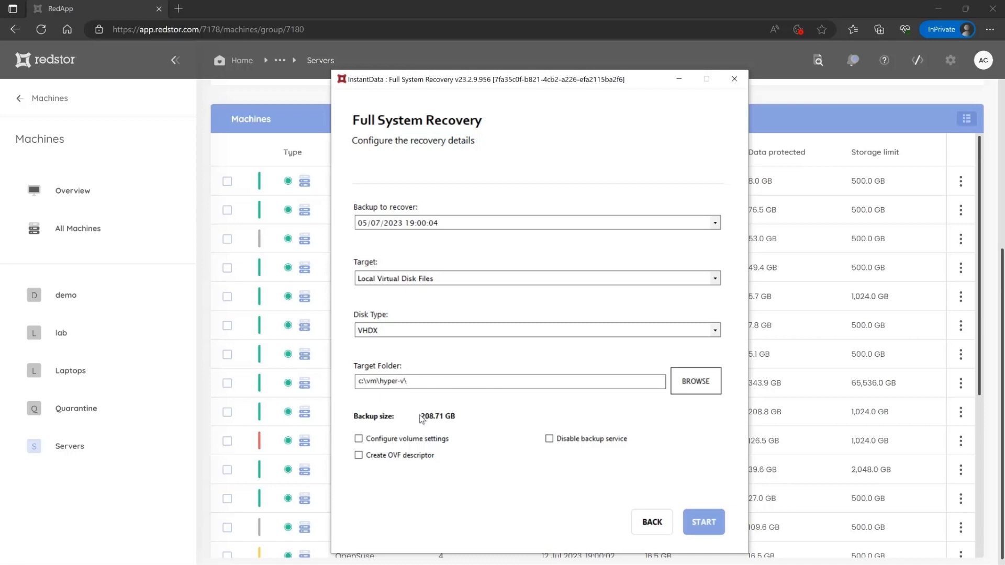
click(452, 404)
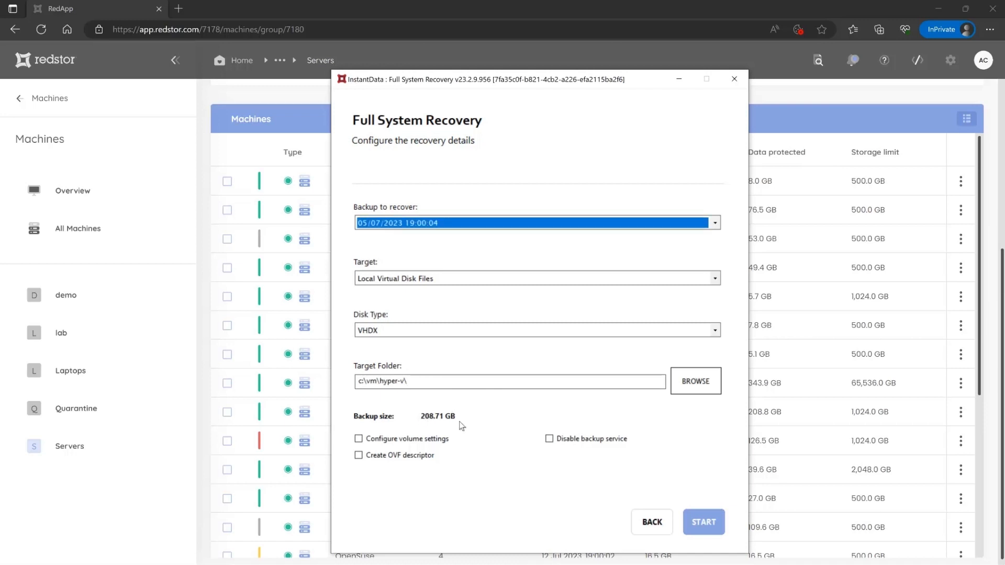
click(359, 439)
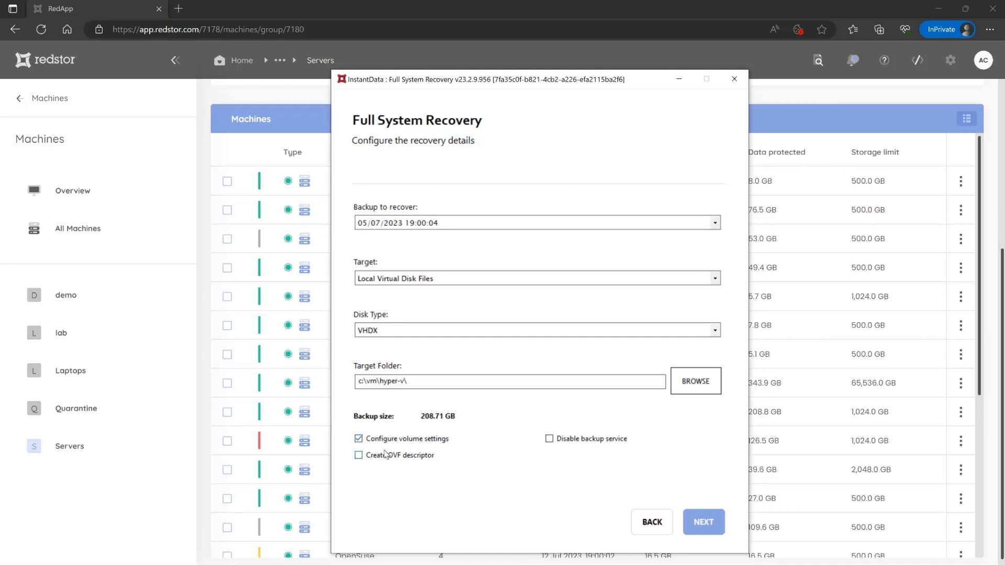
click(711, 523)
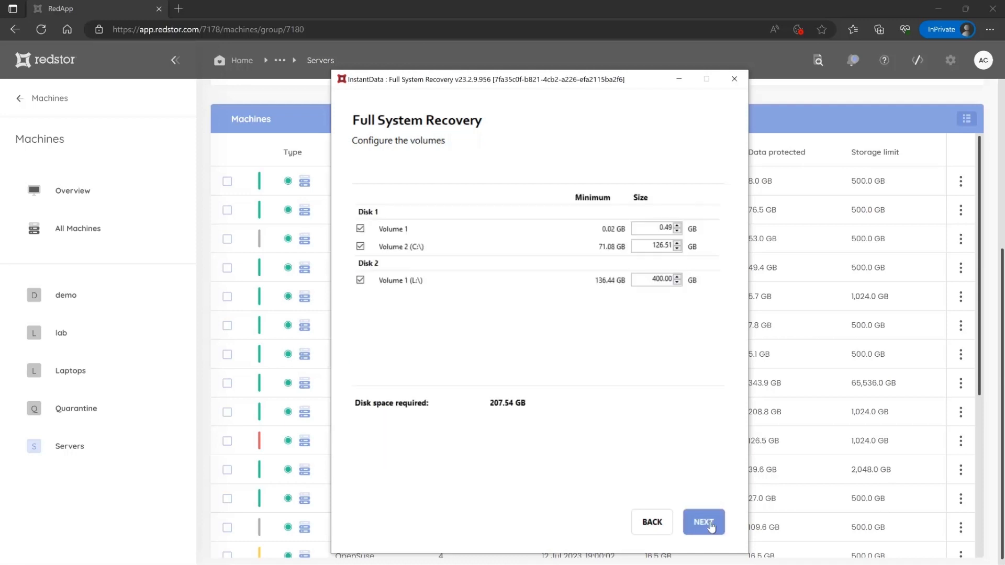
- Exclude Disk 2's L:\ volume, reducing space needed to 71.10 GB, and start the recovery
click(360, 280)
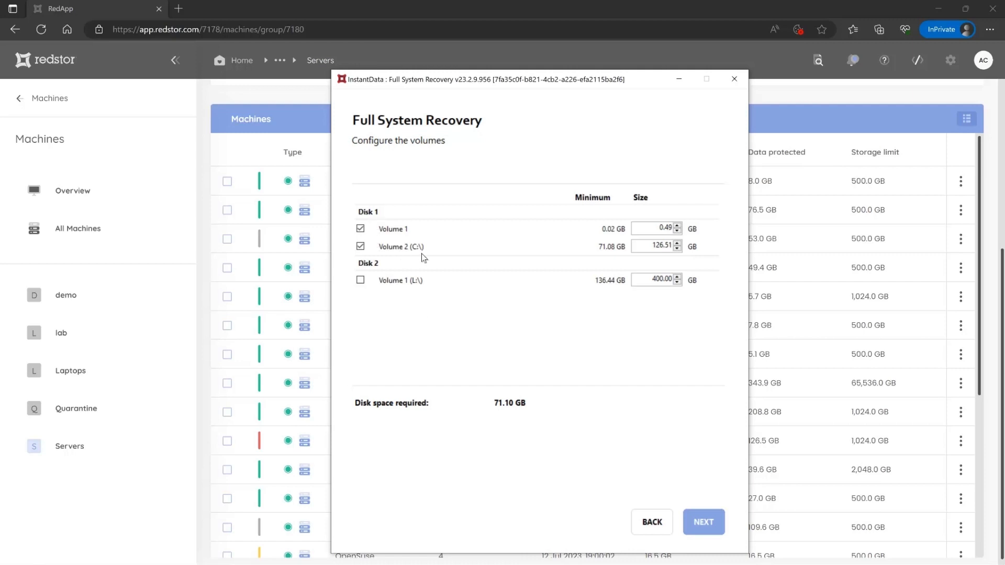
click(706, 523)
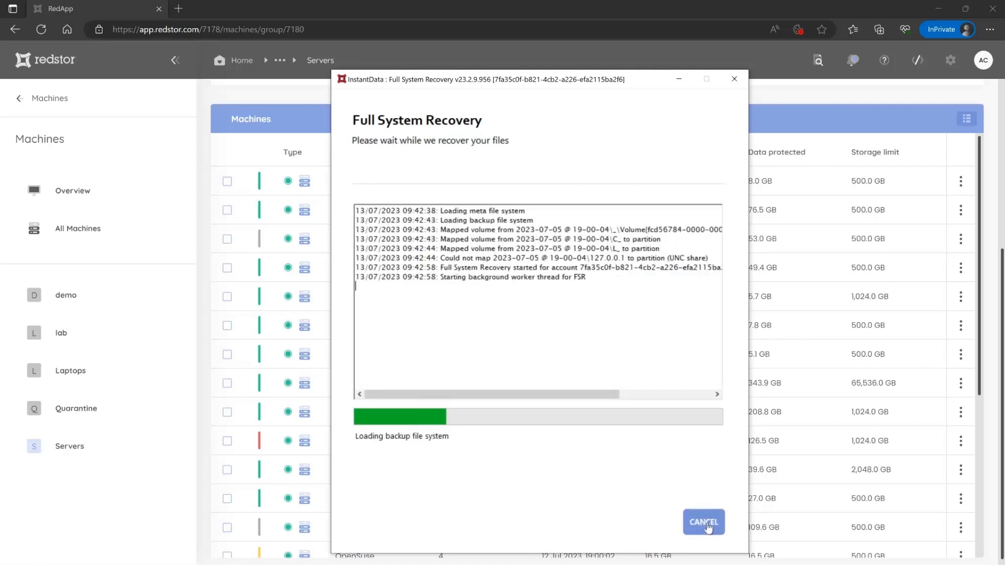